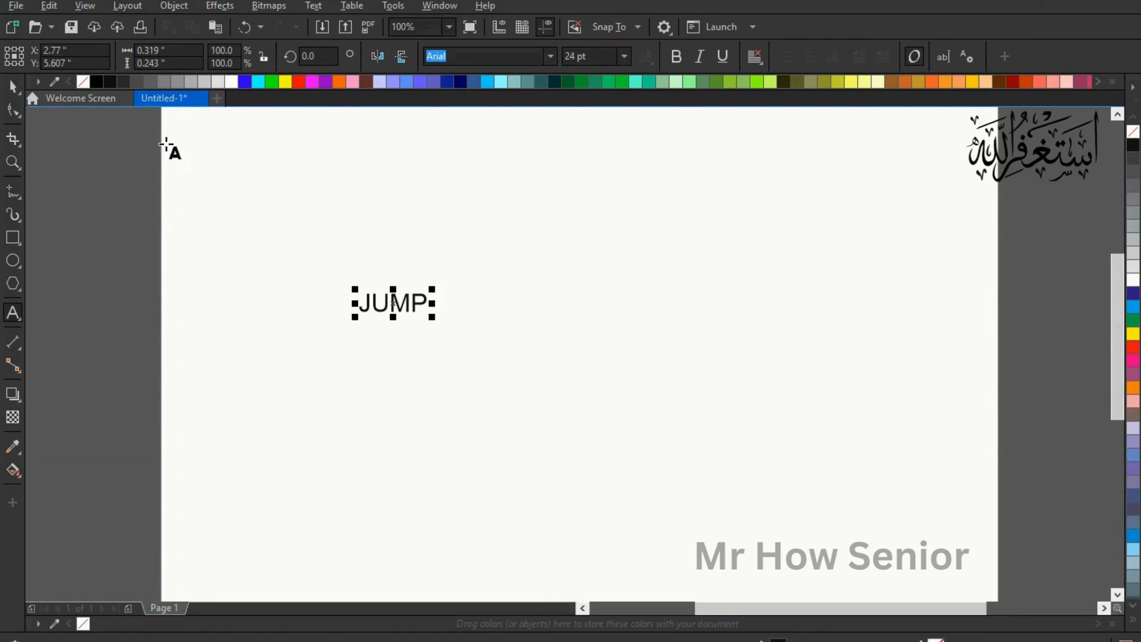
# Bold the JUMP text and change its font to Big John.
pyautogui.click(12, 86)
pyautogui.click(678, 56)
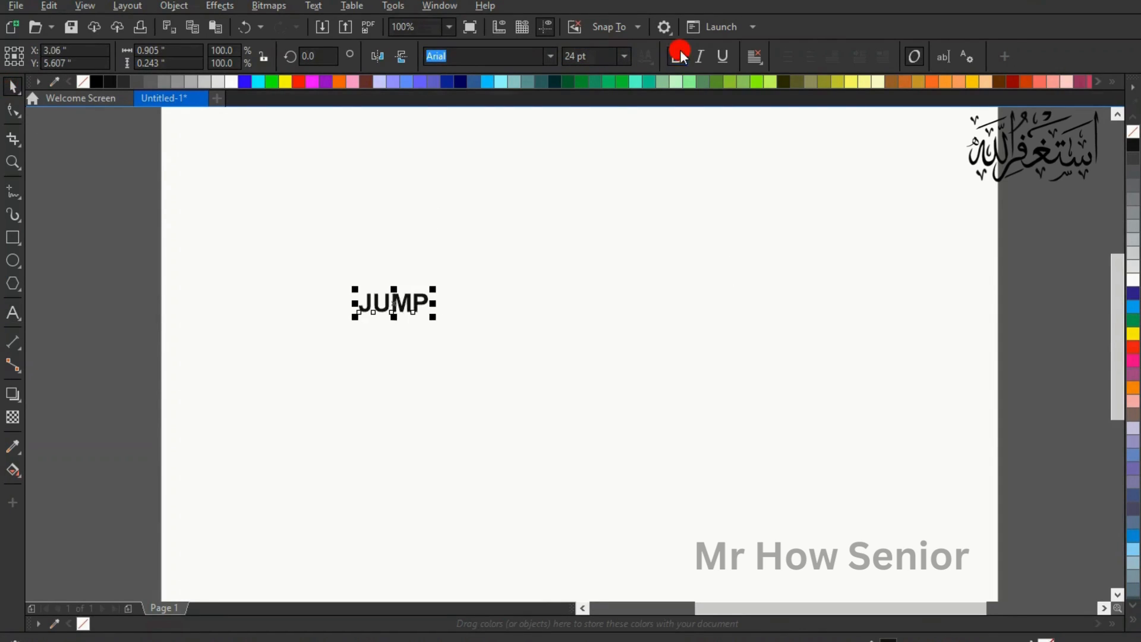
pyautogui.click(550, 56)
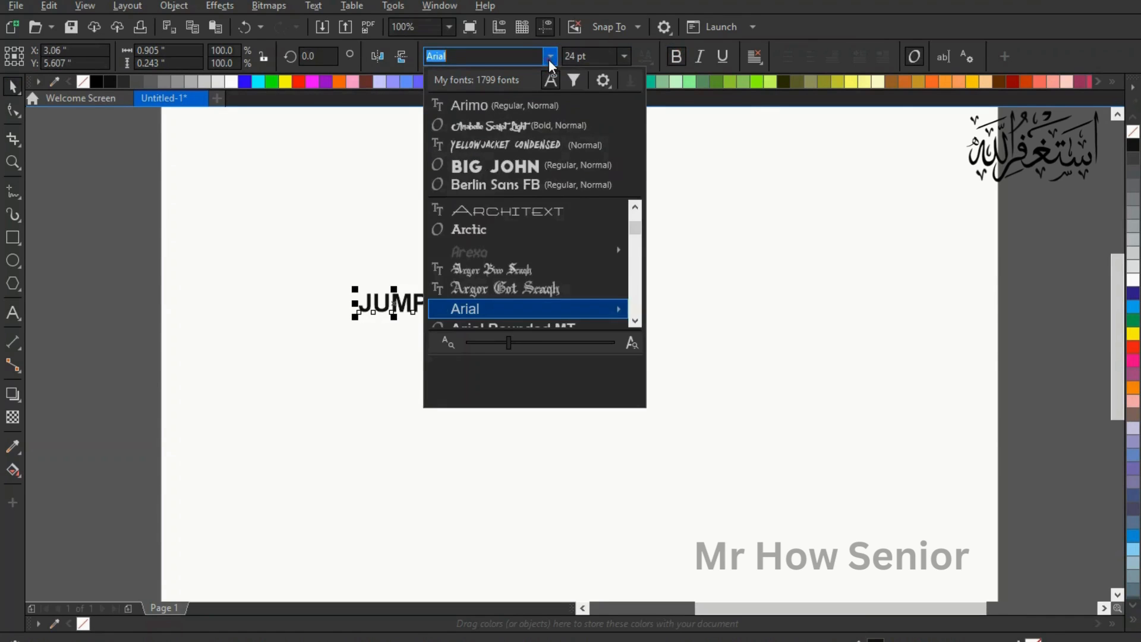
pyautogui.click(533, 163)
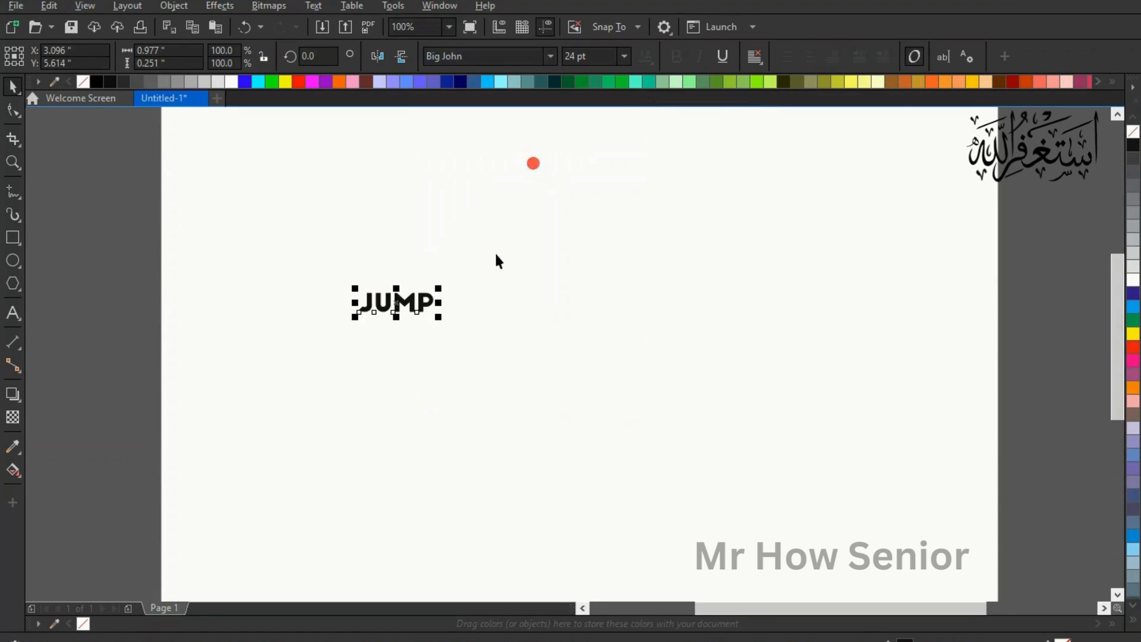
# Enlarge the JUMP text to about 8.84 × 2.27 inches so it spans most of the page width.
pyautogui.moveTo(438, 317); pyautogui.dragTo(885, 433)
pyautogui.moveTo(355, 288); pyautogui.dragTo(203, 249)
pyautogui.click(341, 184)
pyautogui.click(461, 302)
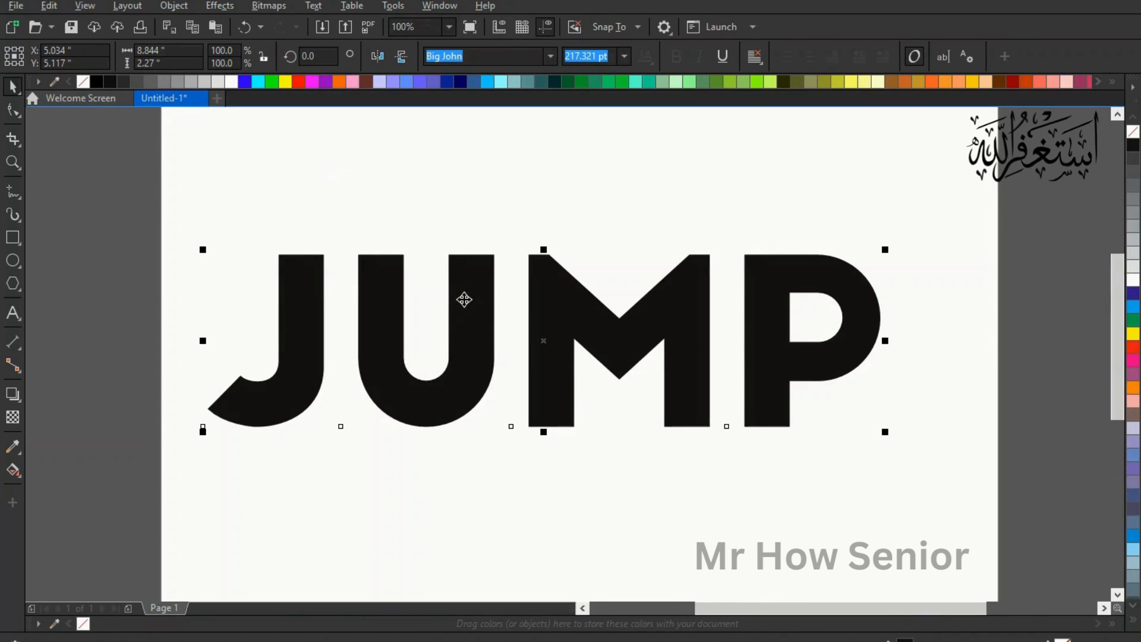
# Paste the soccer player image, scale it to about 6.09 × 4.78 inches and position it over the JUMP text.
pyautogui.click(216, 27)
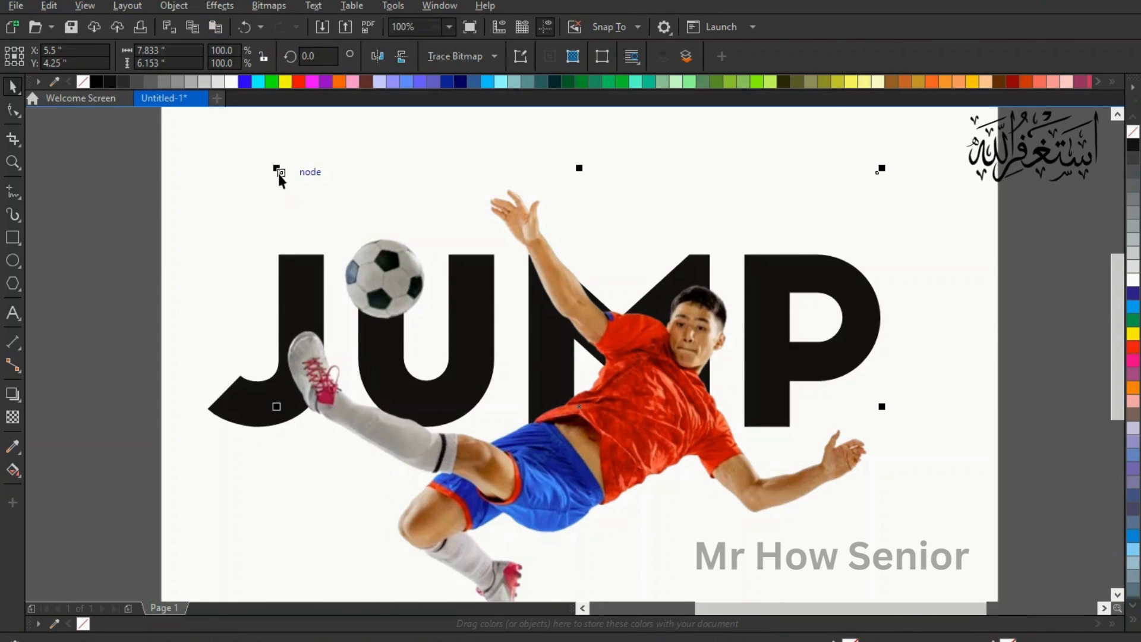
pyautogui.moveTo(276, 170); pyautogui.dragTo(442, 298)
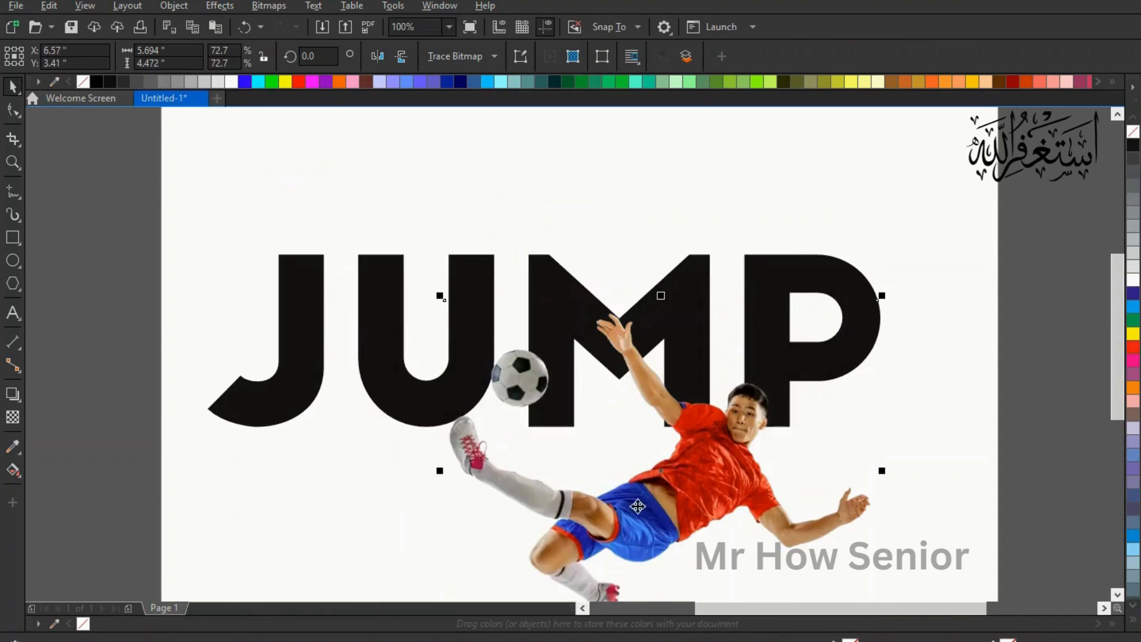
pyautogui.moveTo(639, 506); pyautogui.dragTo(529, 370)
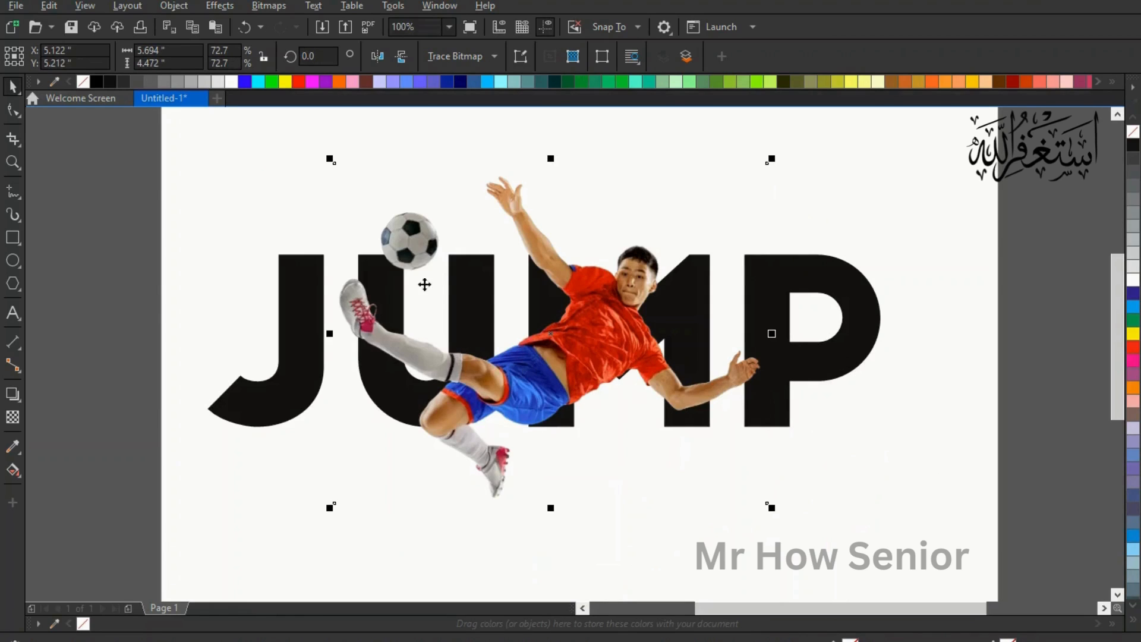
pyautogui.moveTo(771, 508); pyautogui.dragTo(789, 521)
pyautogui.moveTo(631, 379); pyautogui.dragTo(615, 345)
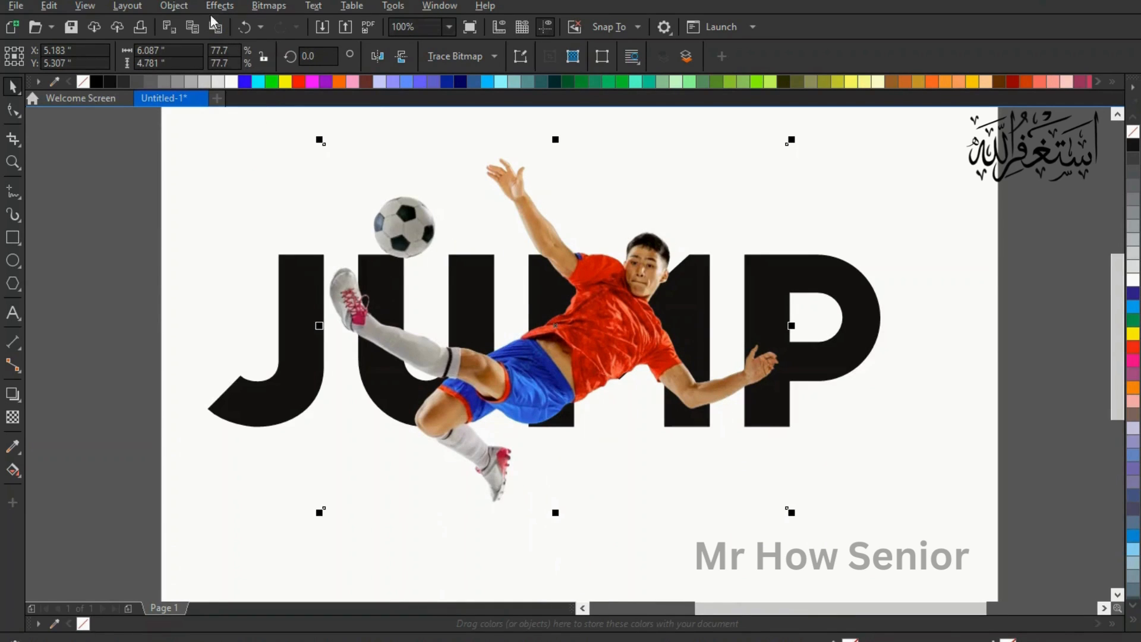
# Place the player image inside the JUMP text as a PowerClip.
pyautogui.click(174, 6)
pyautogui.moveTo(215, 70)
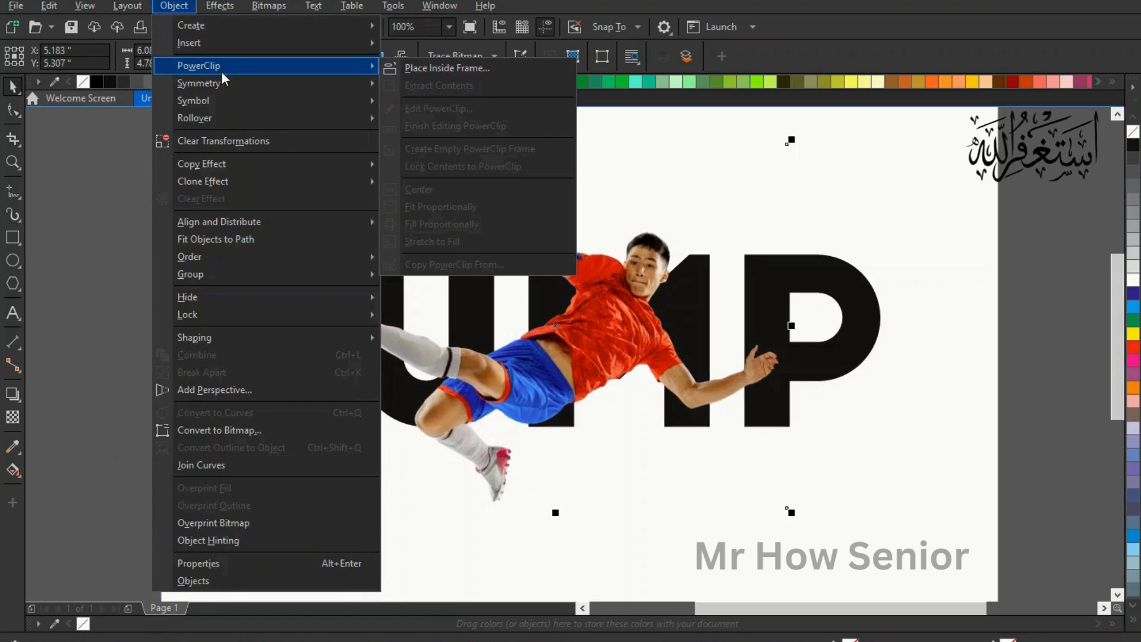
pyautogui.click(430, 69)
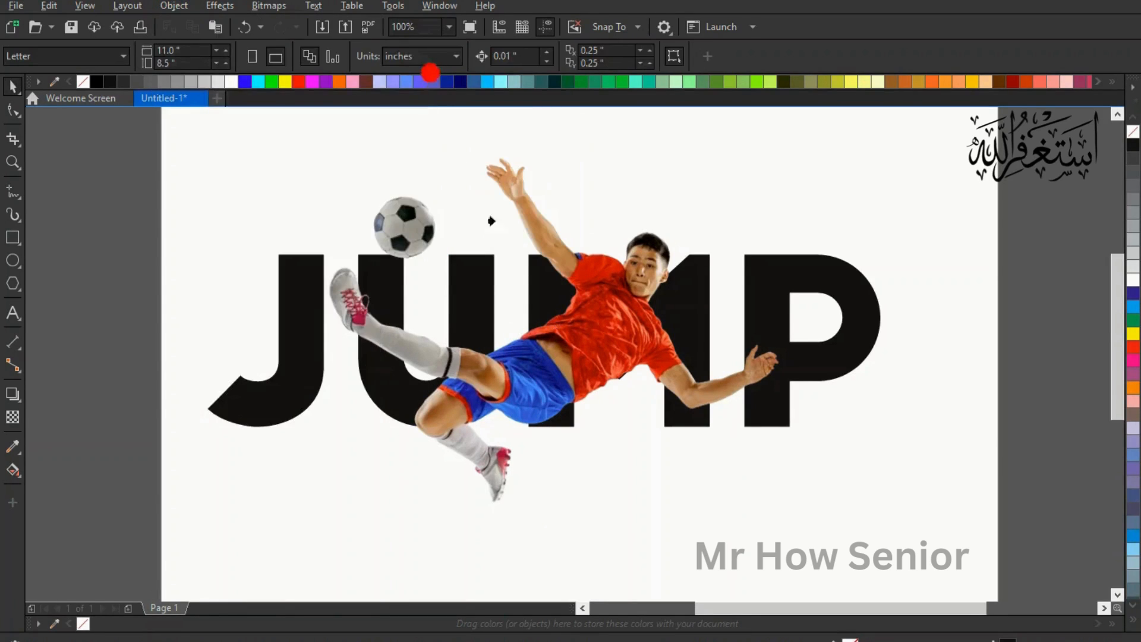
pyautogui.click(283, 303)
pyautogui.click(443, 470)
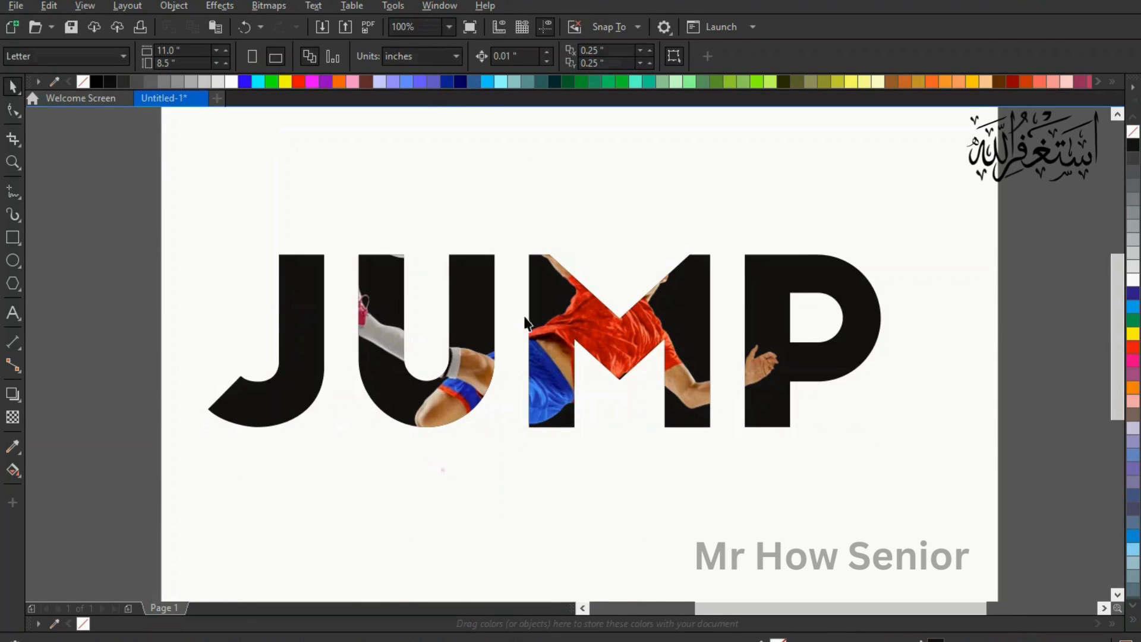
# Open the JUMP text's PowerClip contents for editing.
pyautogui.click(547, 303)
pyautogui.rightClick(547, 303)
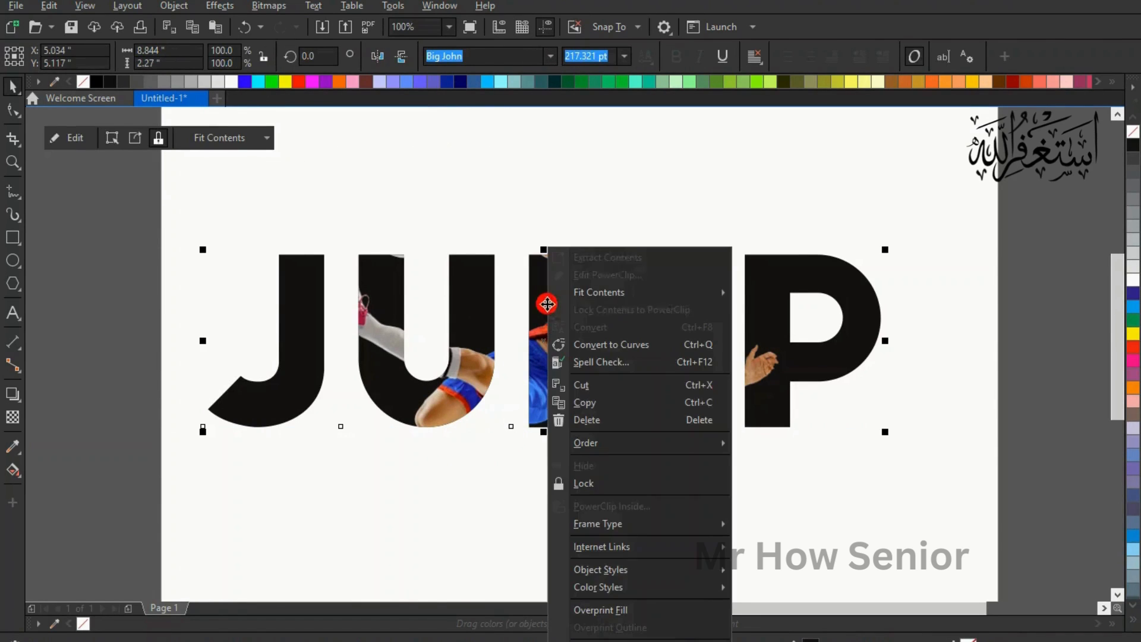
pyautogui.click(556, 281)
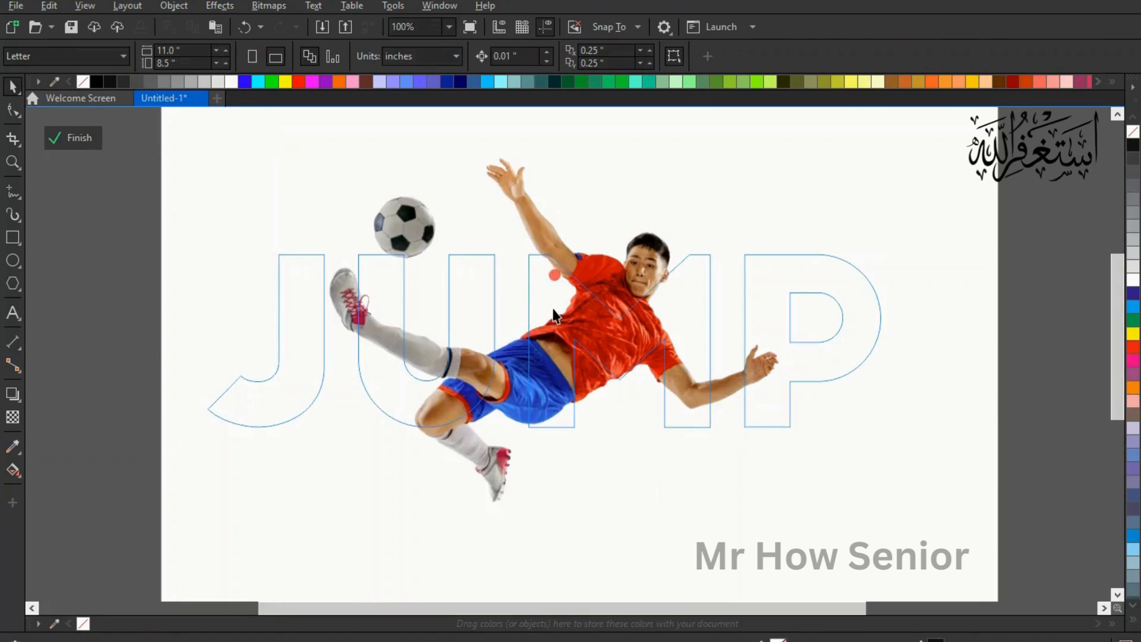
# Set the player image's contrast to 28 with the Brightness/Contrast/Intensity adjustment.
pyautogui.click(533, 217)
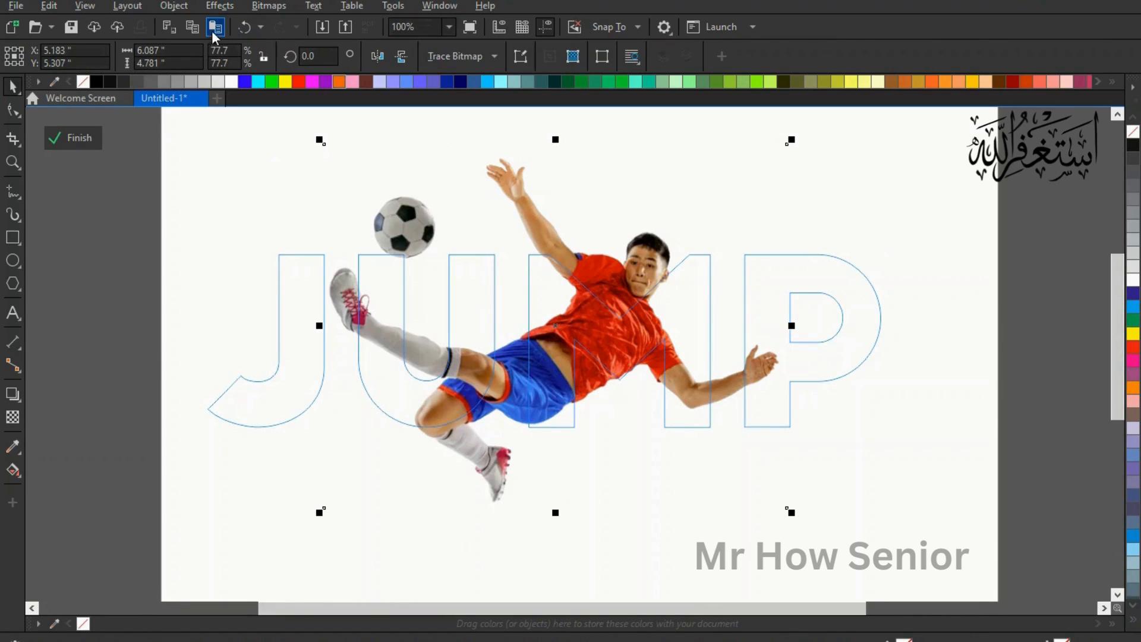
pyautogui.click(220, 6)
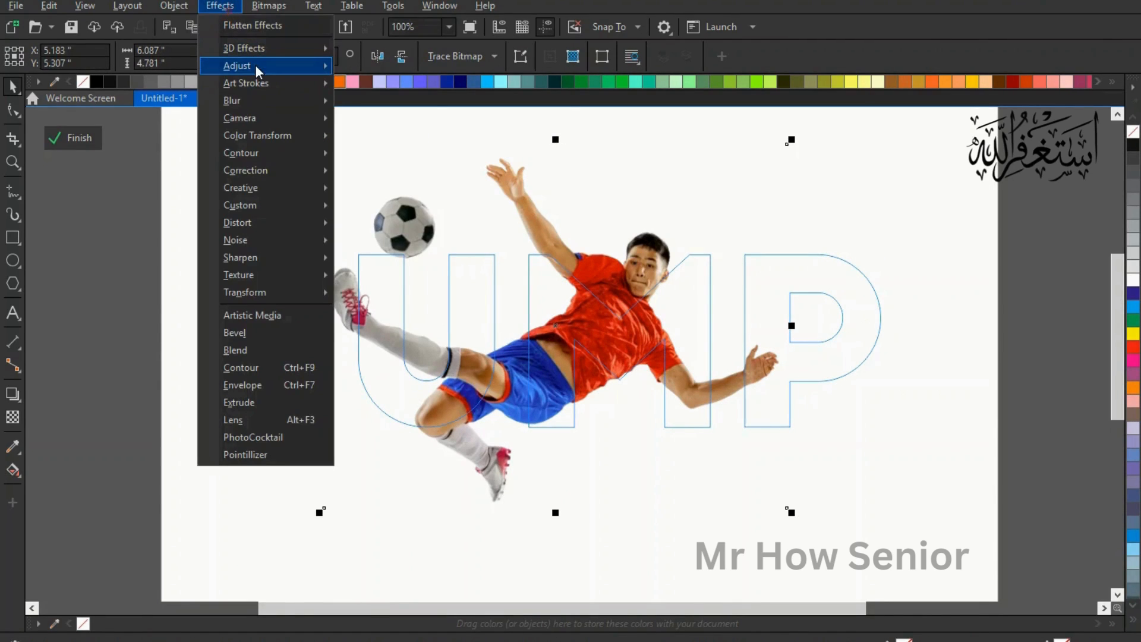
pyautogui.moveTo(255, 65)
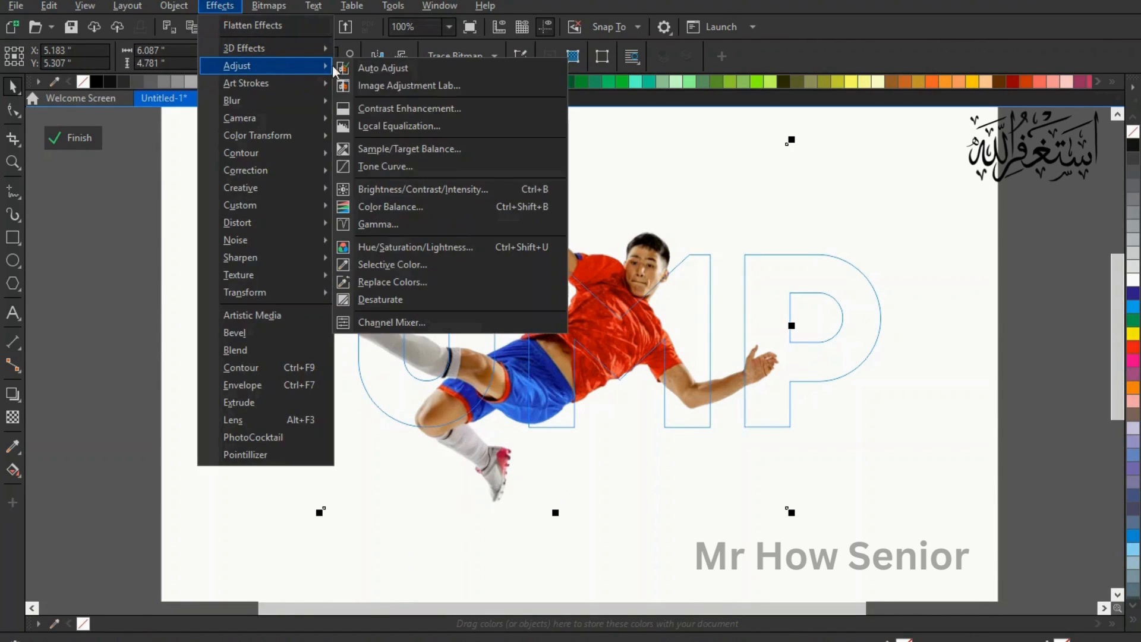
pyautogui.click(446, 190)
pyautogui.click(528, 377)
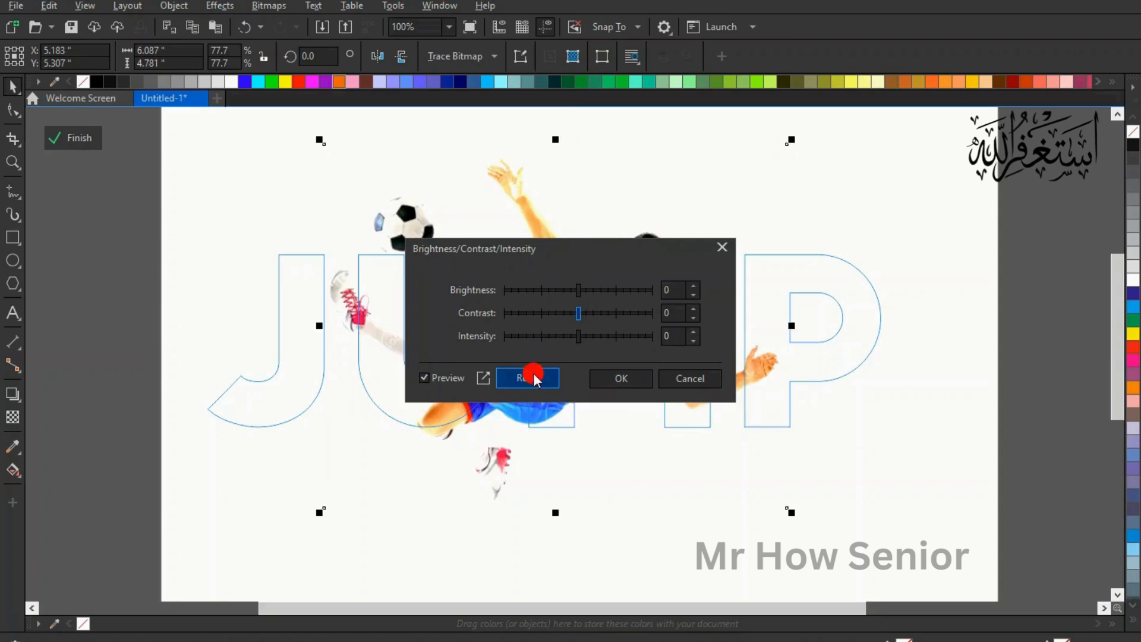
pyautogui.moveTo(589, 315); pyautogui.dragTo(600, 320)
pyautogui.moveTo(542, 252); pyautogui.dragTo(675, 400)
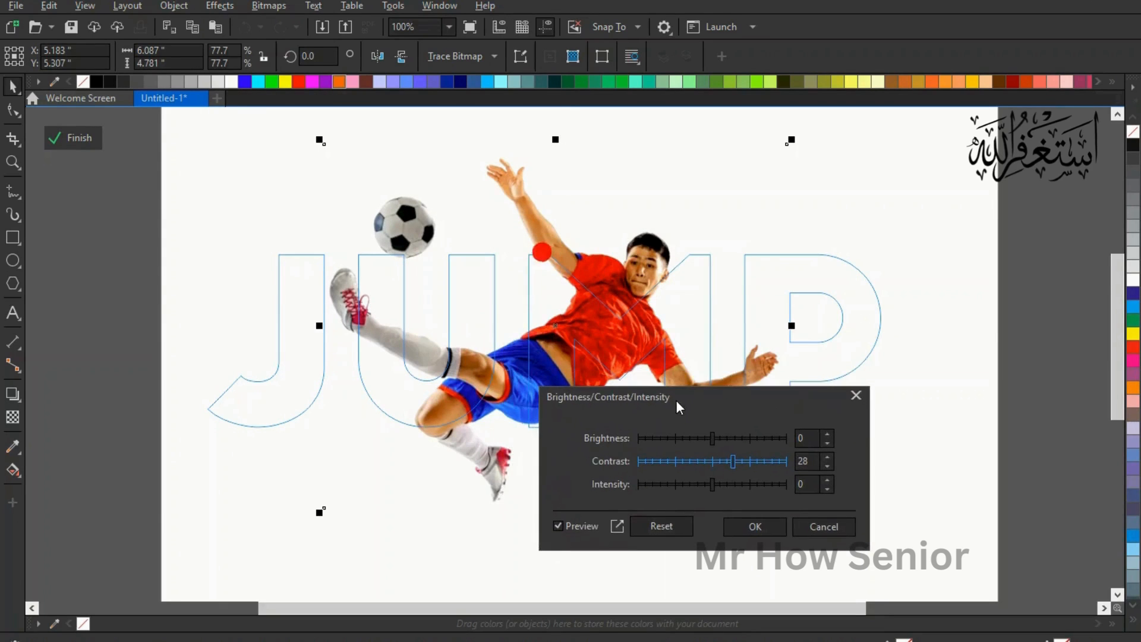
pyautogui.click(735, 524)
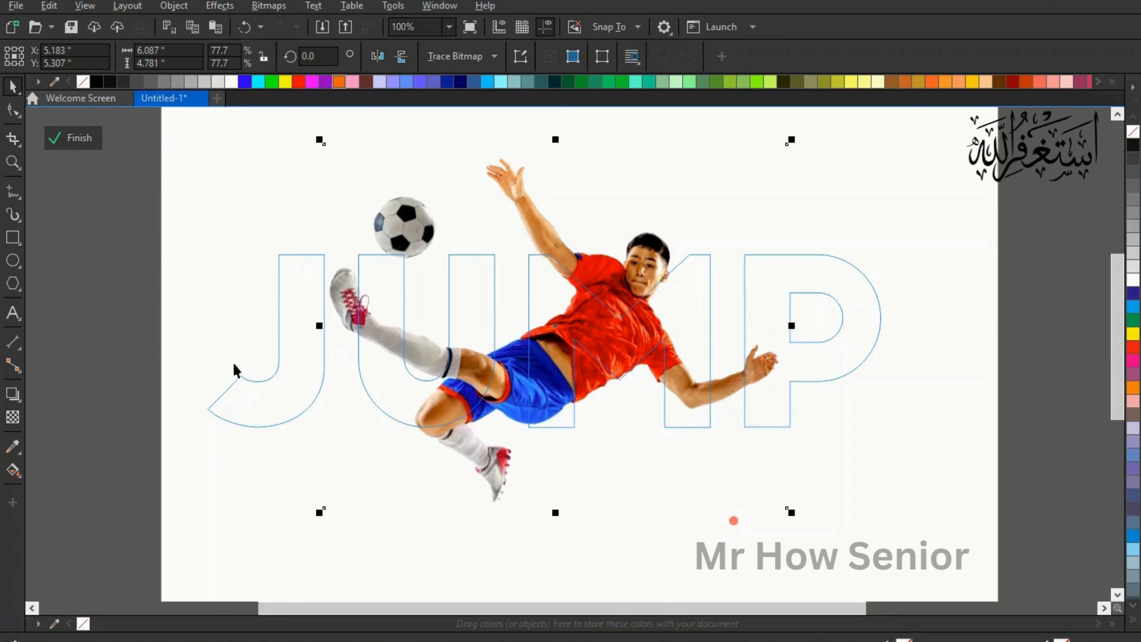
# Copy the adjusted player image and finish editing the PowerClip.
pyautogui.click(208, 350)
pyautogui.click(537, 235)
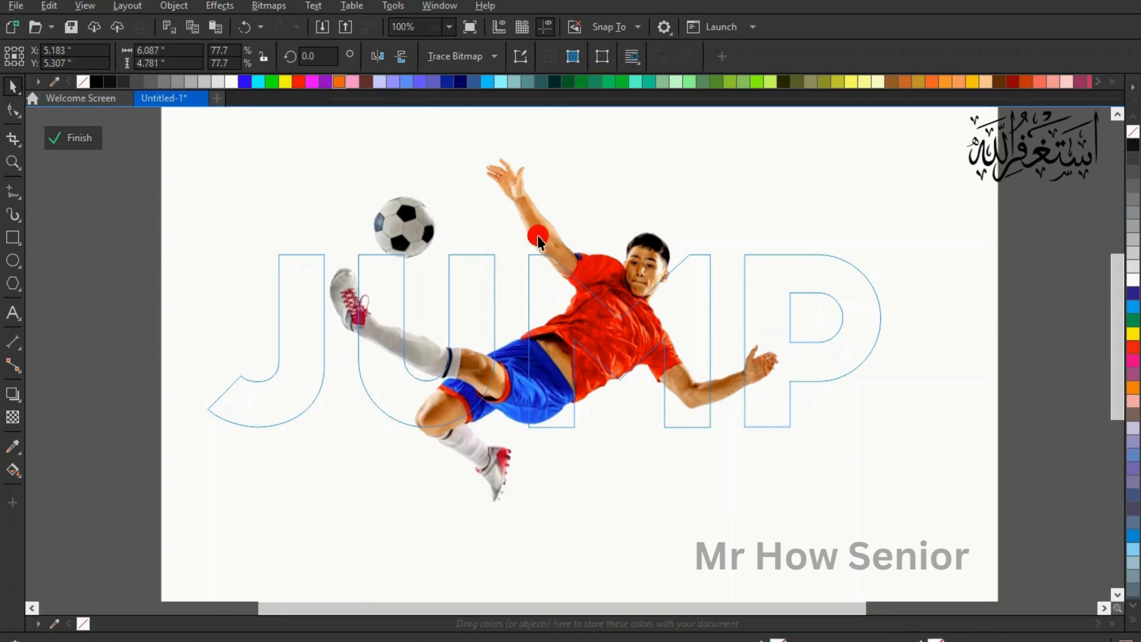
pyautogui.click(192, 27)
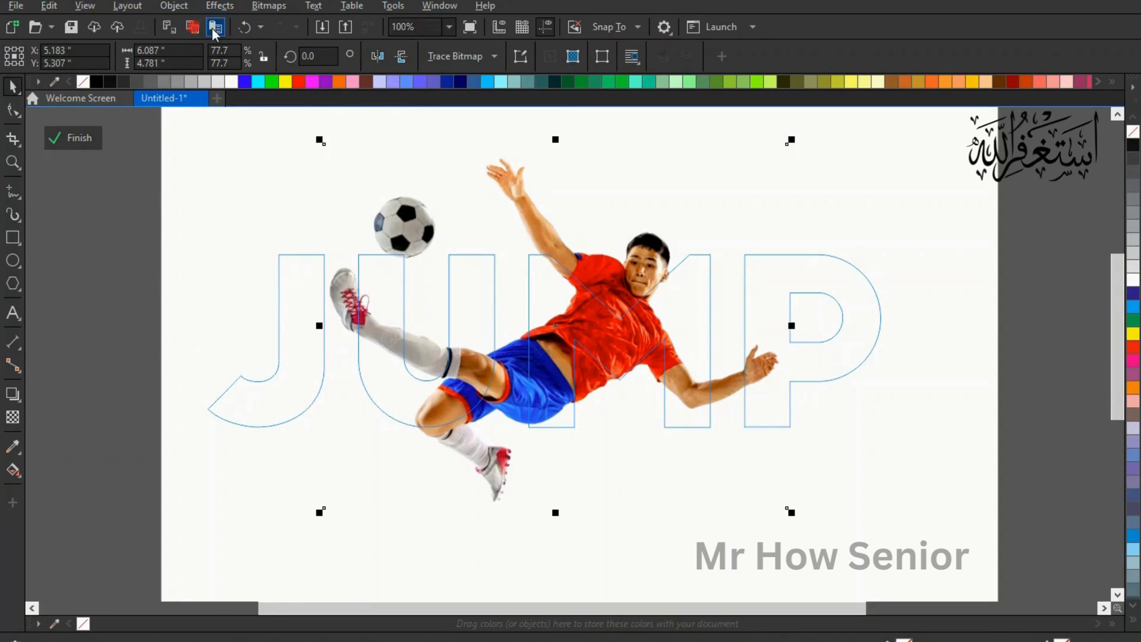
pyautogui.rightClick(523, 220)
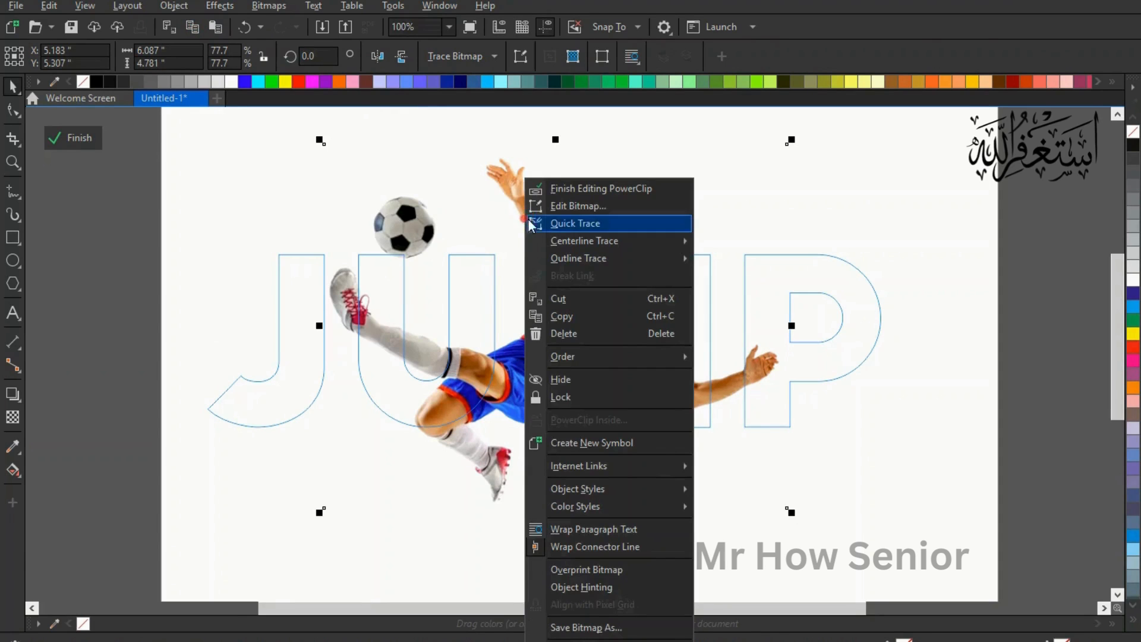
pyautogui.click(542, 187)
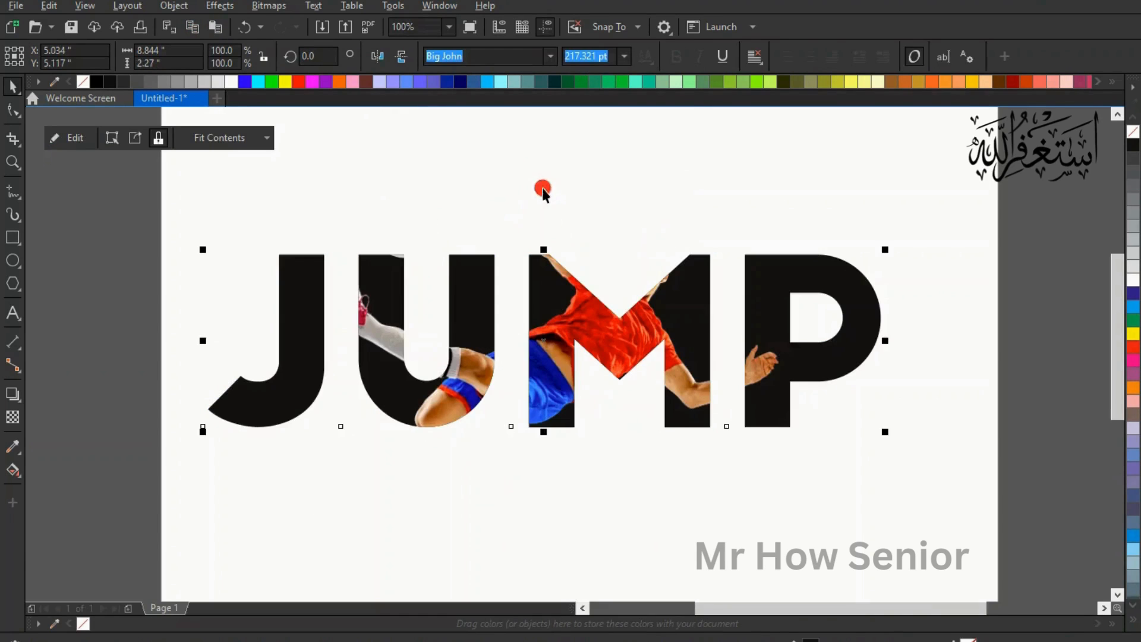
# Paste the copied player image onto the page and send it to the back, behind the JUMP text.
pyautogui.click(209, 32)
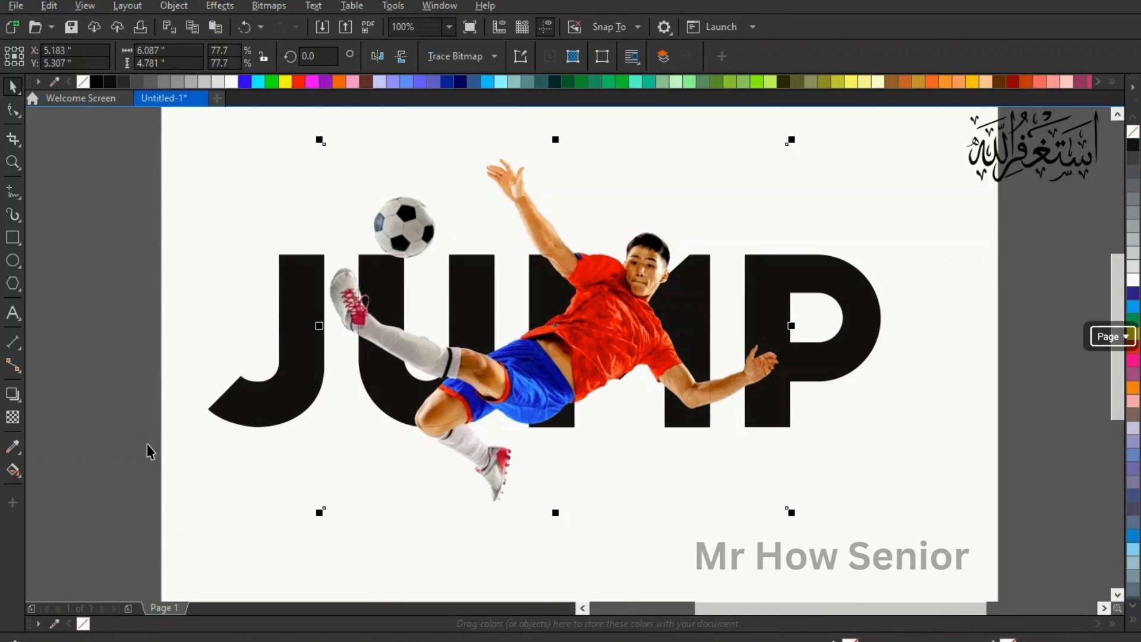
pyautogui.press('shift')
pyautogui.click(140, 243)
pyautogui.click(511, 189)
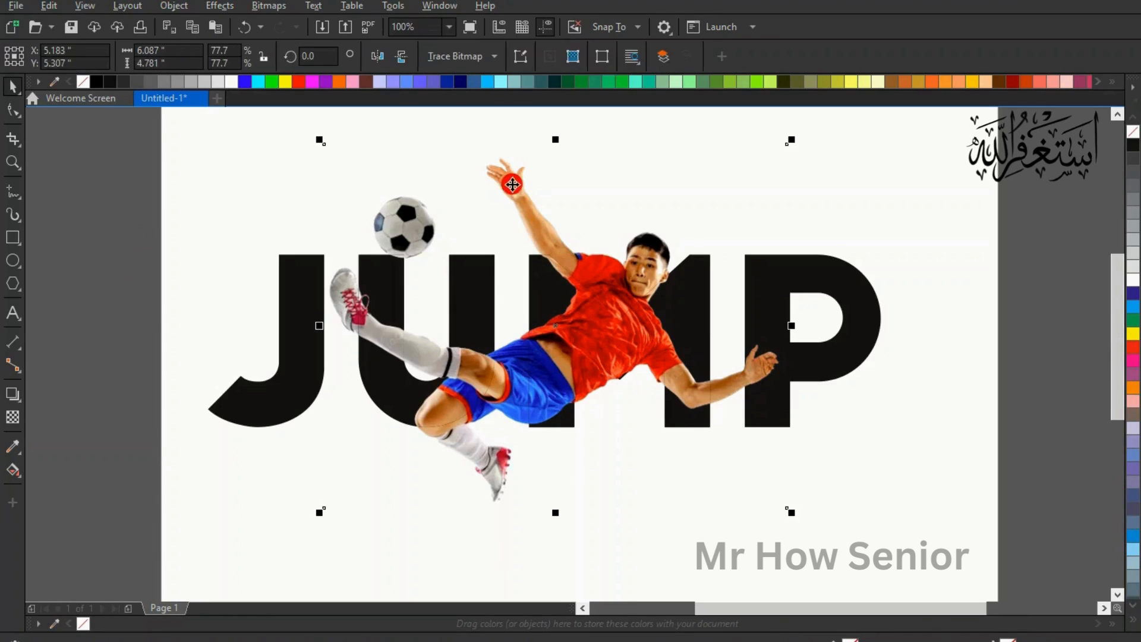
pyautogui.click(212, 183)
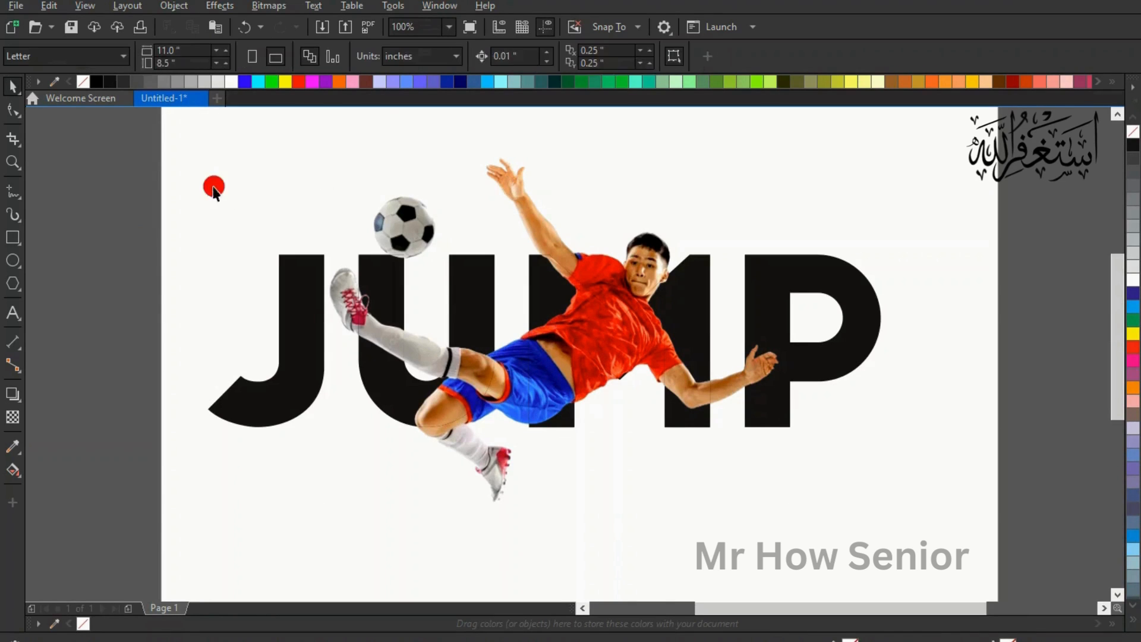
# Give the JUMP text a white outline with a width of 8 pt.
pyautogui.click(310, 305)
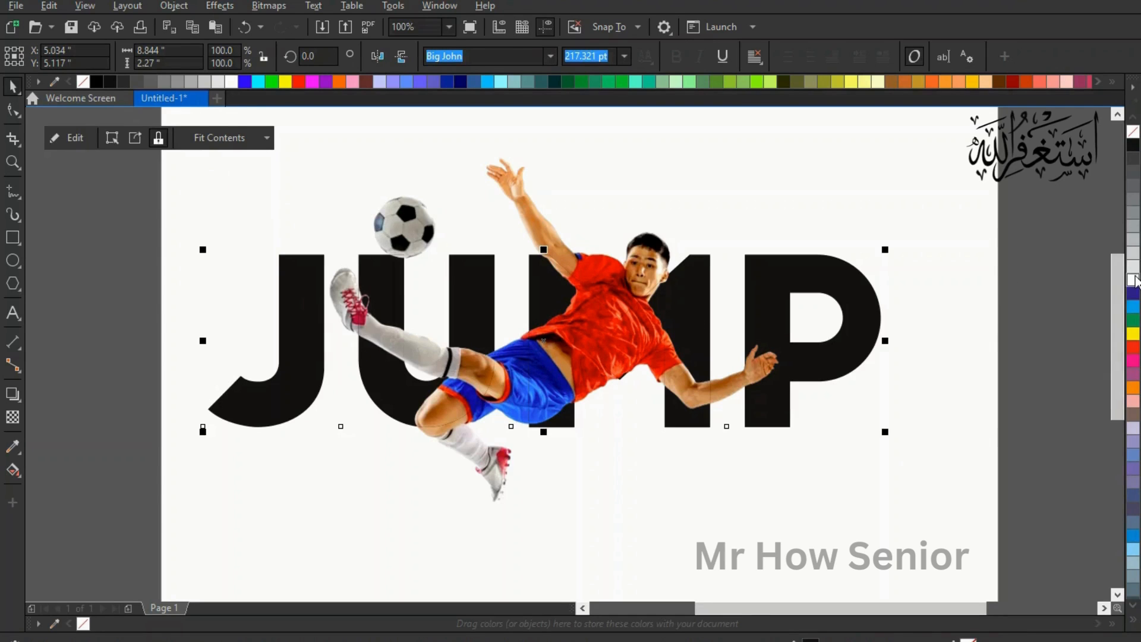
pyautogui.rightClick(1133, 279)
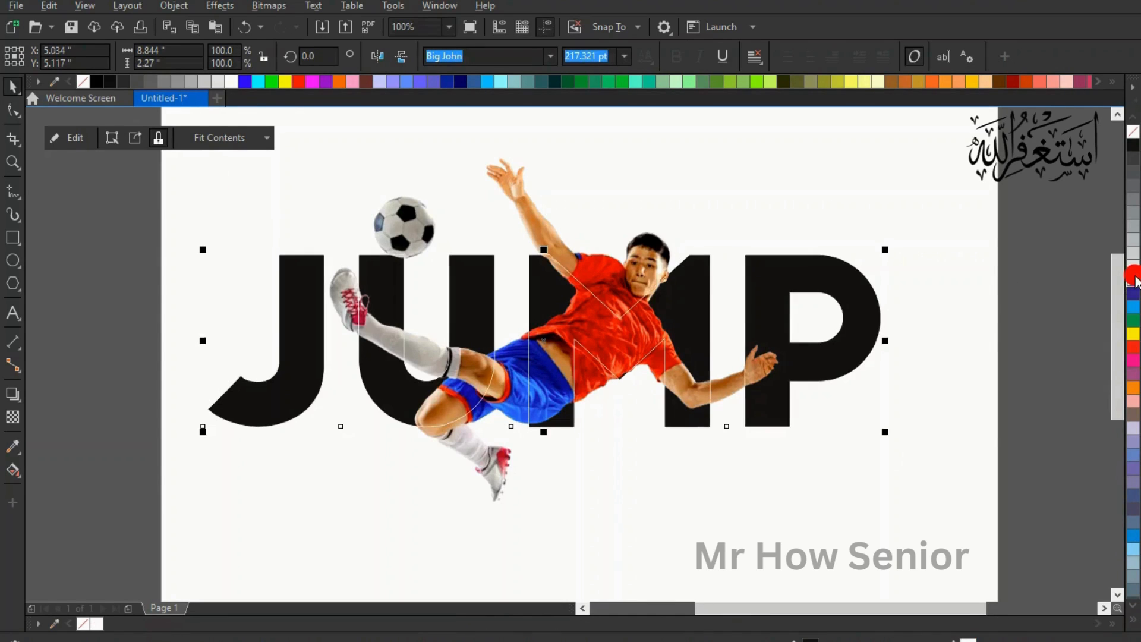
pyautogui.press('F12')
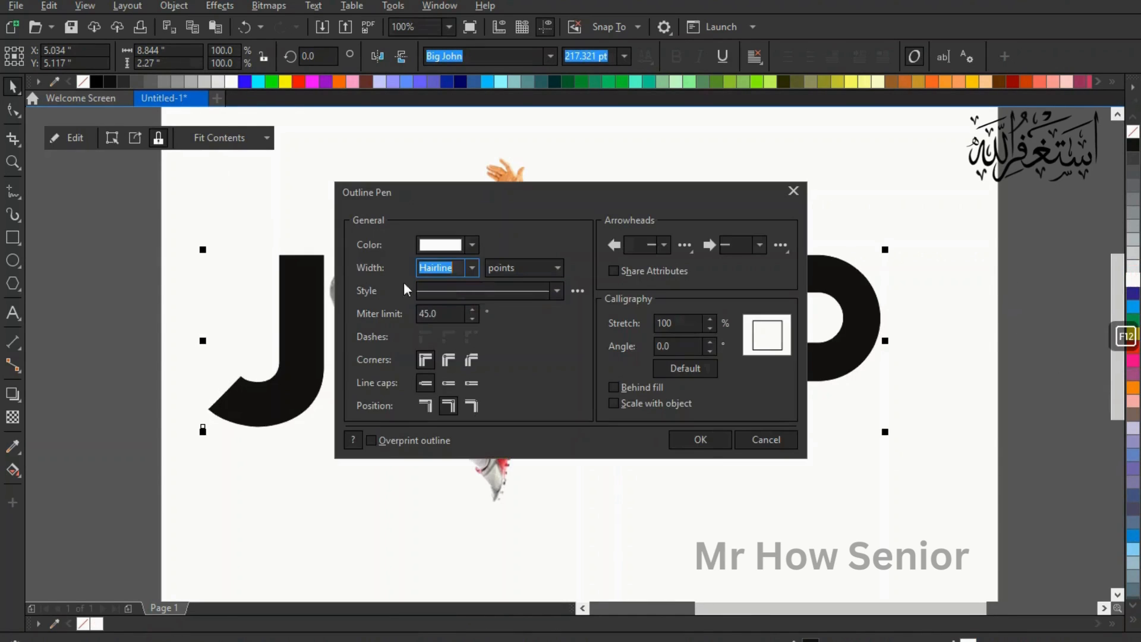
pyautogui.click(472, 267)
pyautogui.click(444, 387)
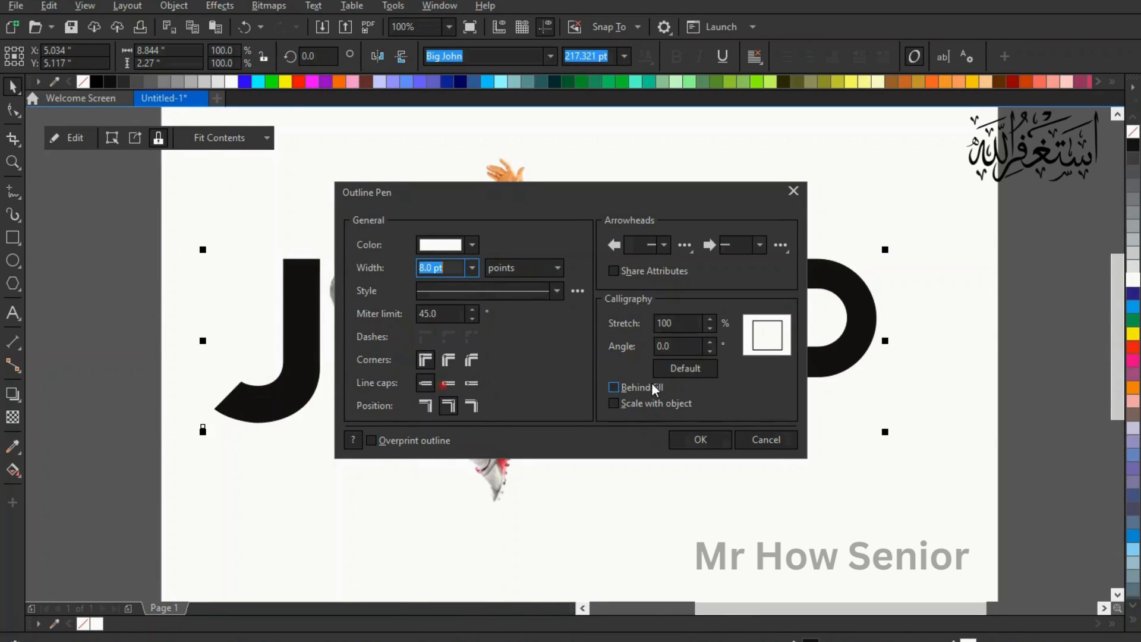
# Set the text outline to sit behind the fill, scale with the object and use rounded corners, and apply it.
pyautogui.click(611, 386)
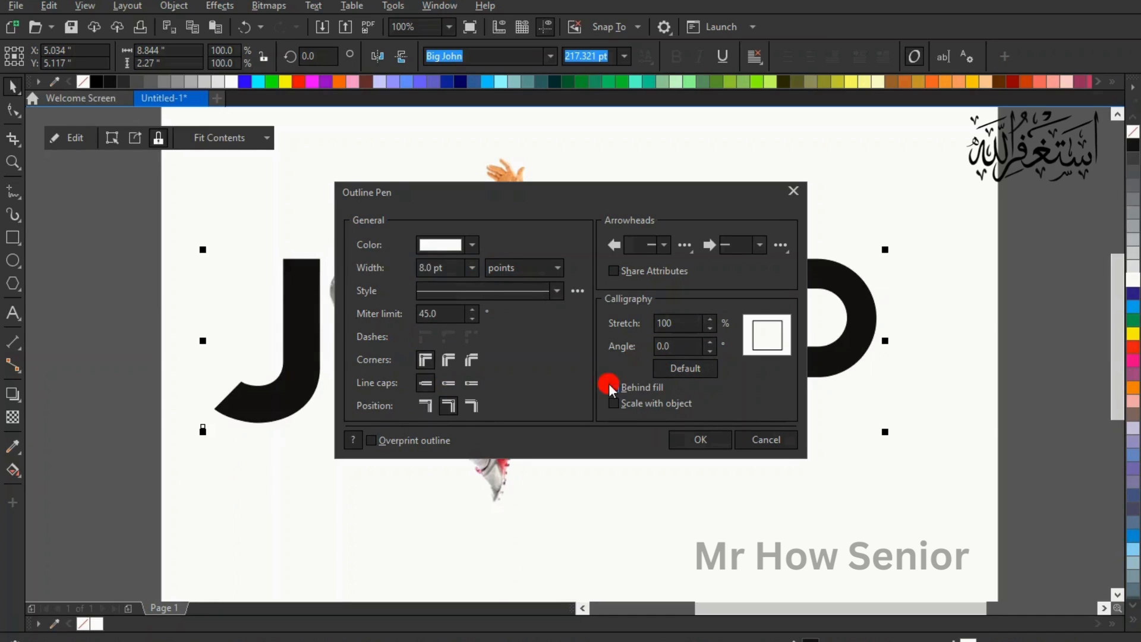
pyautogui.click(612, 403)
pyautogui.click(448, 359)
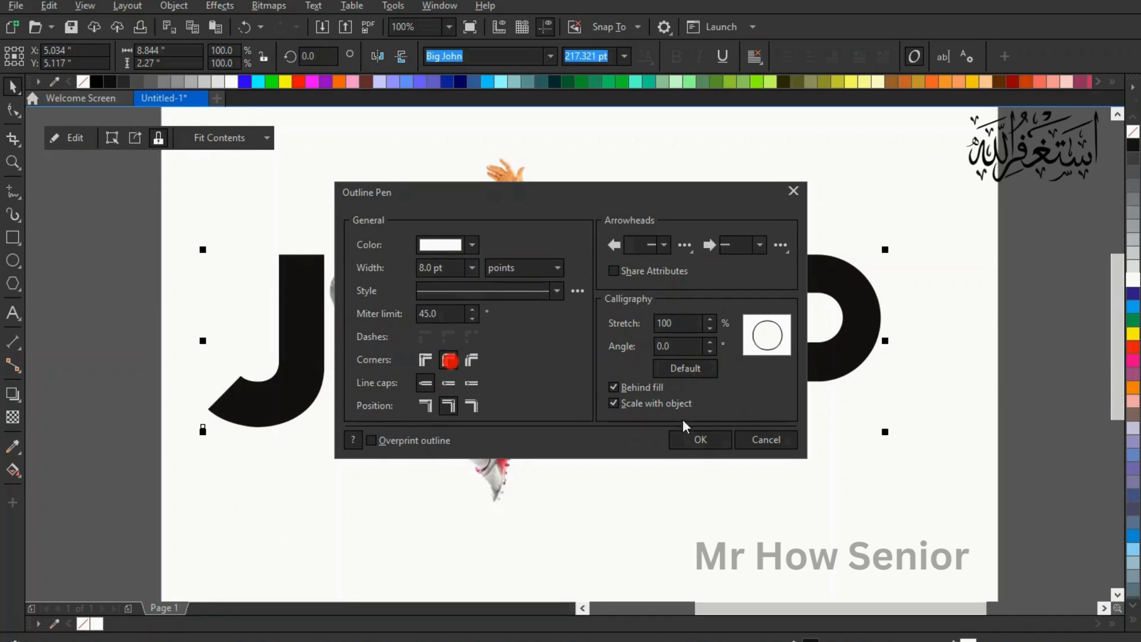
pyautogui.click(695, 440)
pyautogui.click(680, 502)
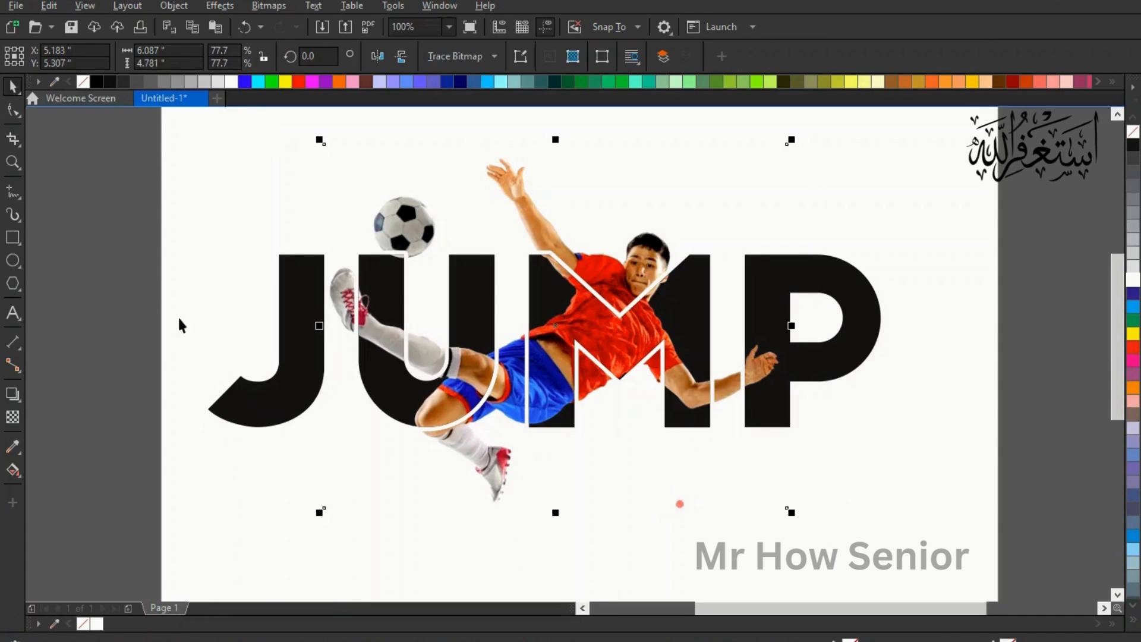
pyautogui.click(165, 268)
# Add a page-sized 11 × 8.5 inch rectangle behind the artwork and fill it with lime green.
pyautogui.doubleClick(12, 237)
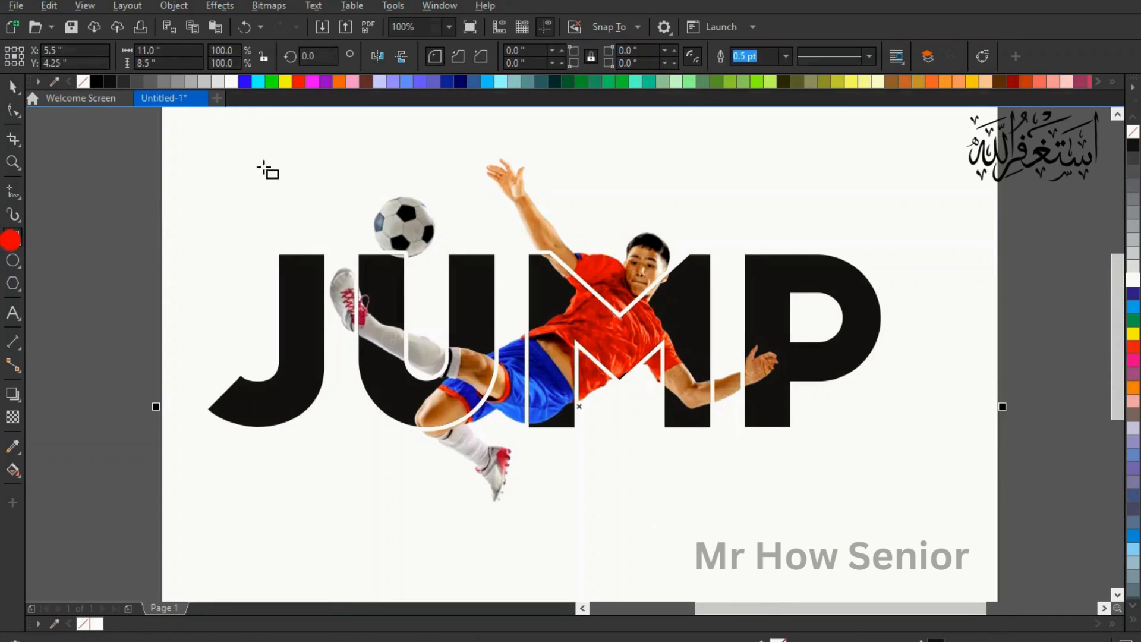
pyautogui.click(13, 87)
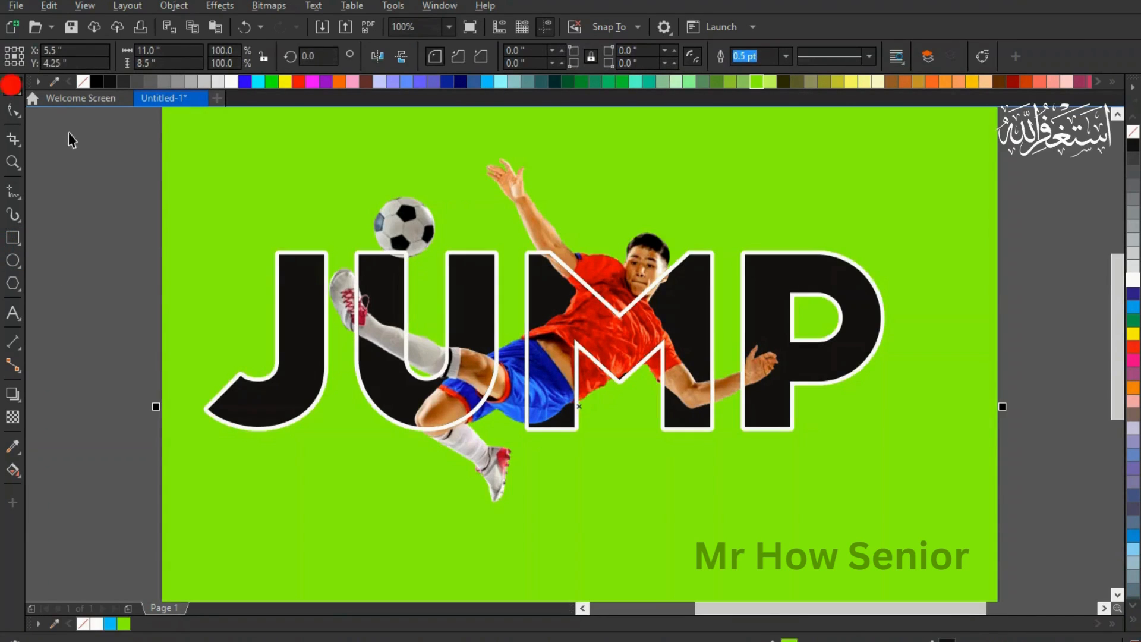
# Change the fill of the JUMP text to dark red.
pyautogui.click(68, 133)
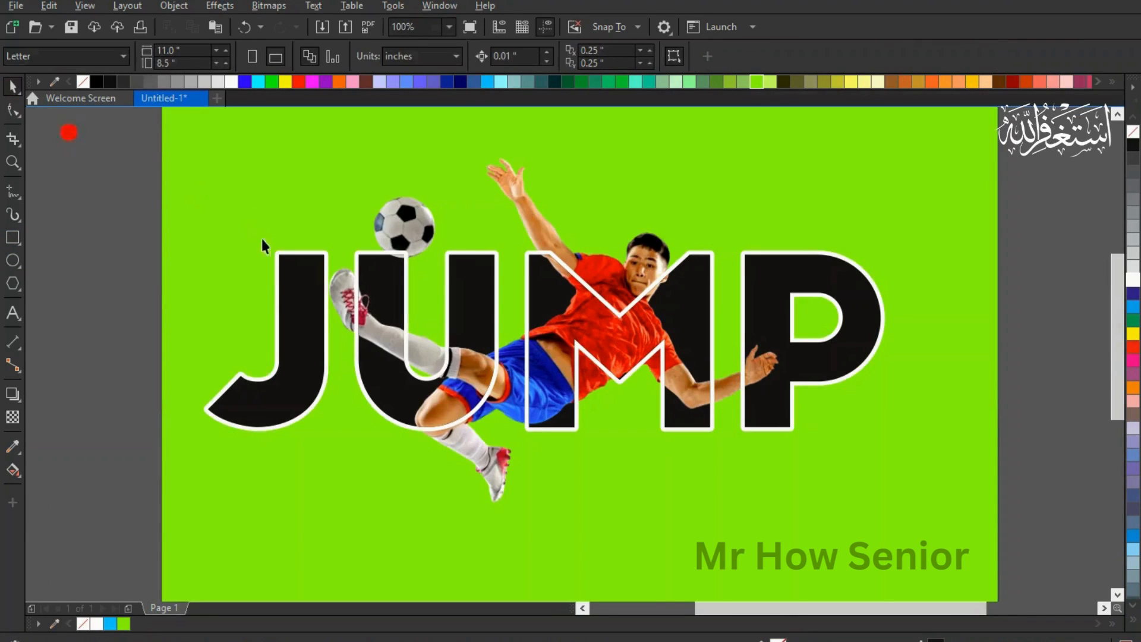
pyautogui.click(296, 289)
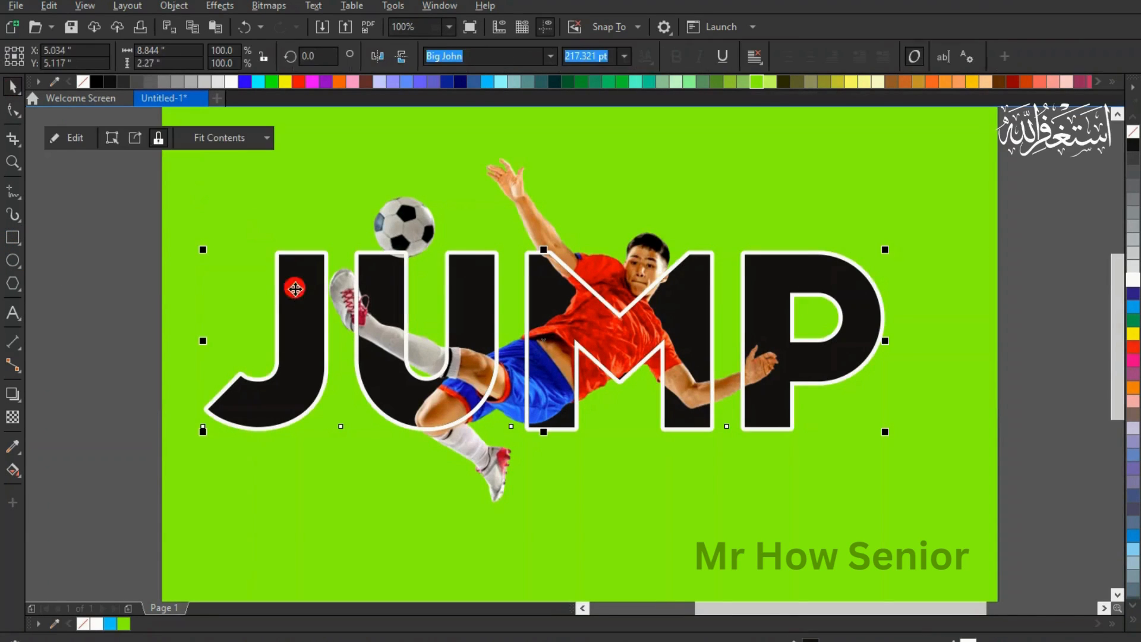
pyautogui.click(1135, 357)
pyautogui.click(418, 484)
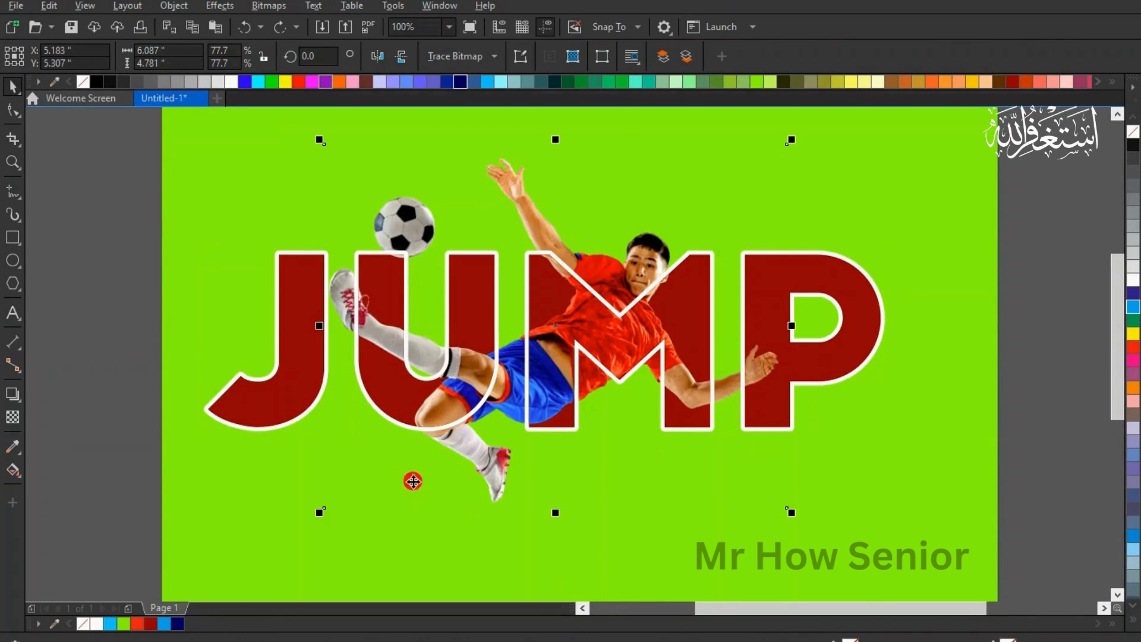
# Apply a vertical gradient fill to the JUMP text, from dark red at the base to light salmon red towards the top.
pyautogui.click(290, 396)
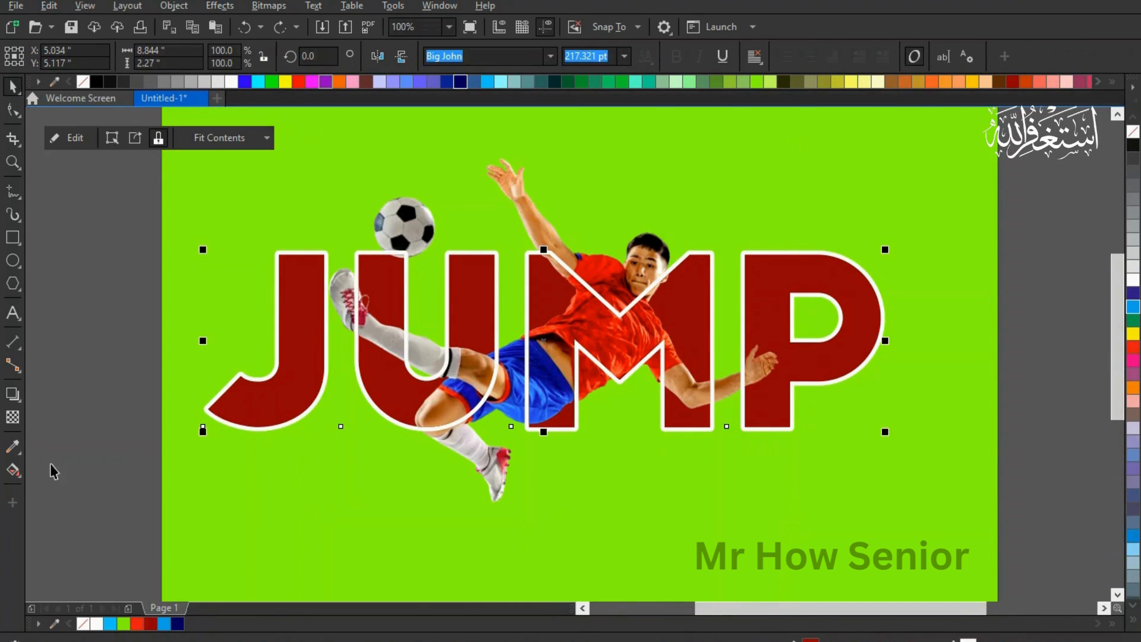
pyautogui.click(13, 469)
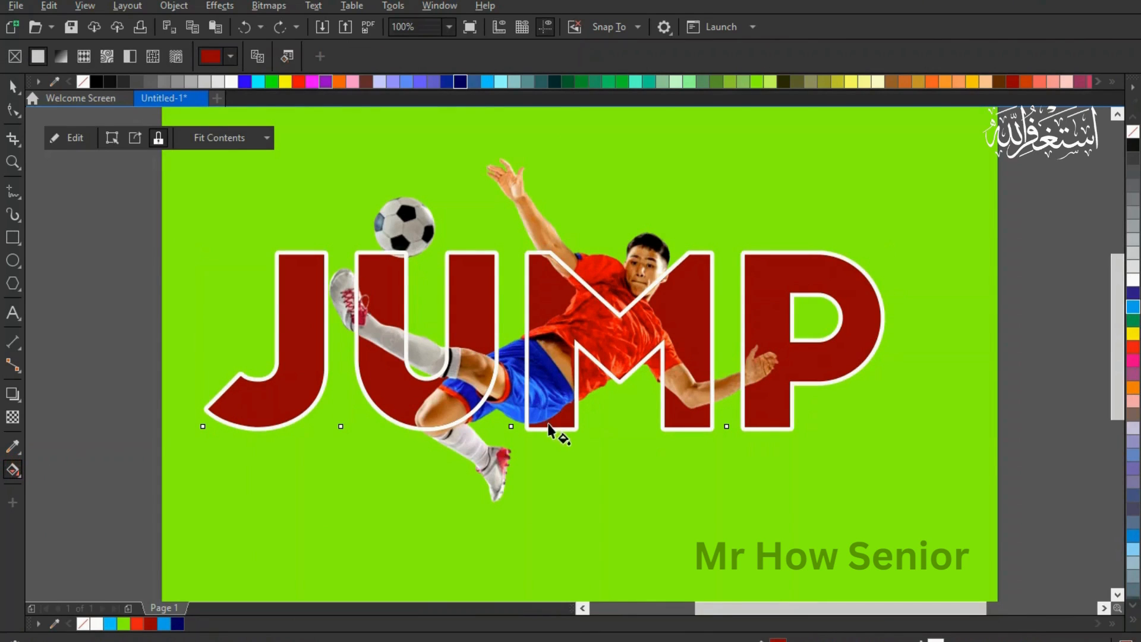
pyautogui.moveTo(548, 424); pyautogui.dragTo(547, 291)
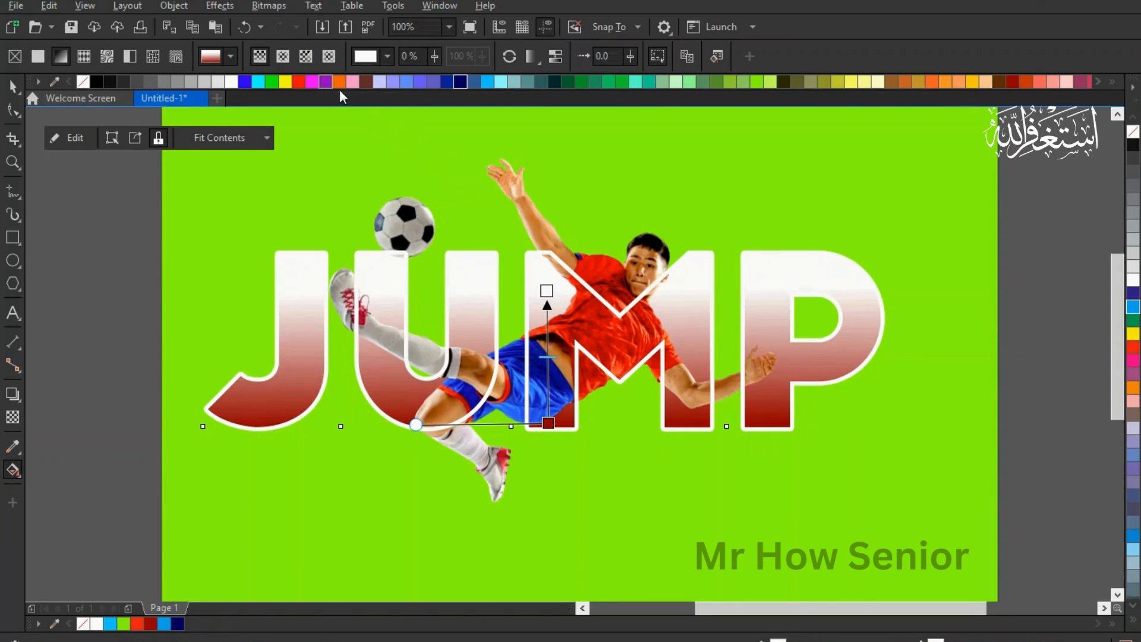
pyautogui.click(1132, 345)
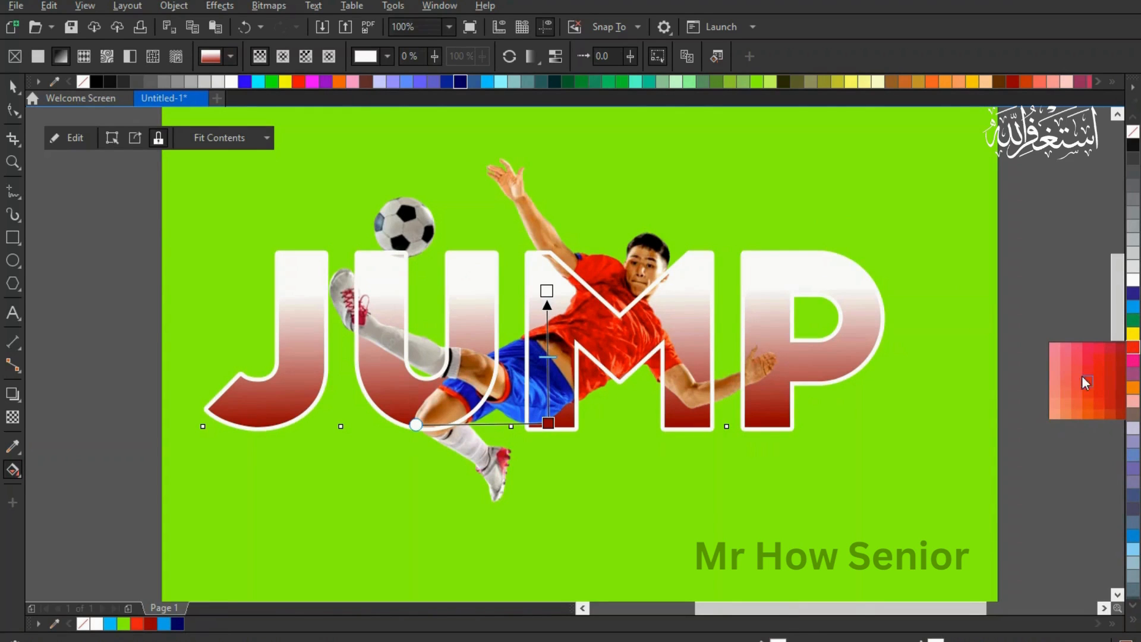
pyautogui.click(1054, 379)
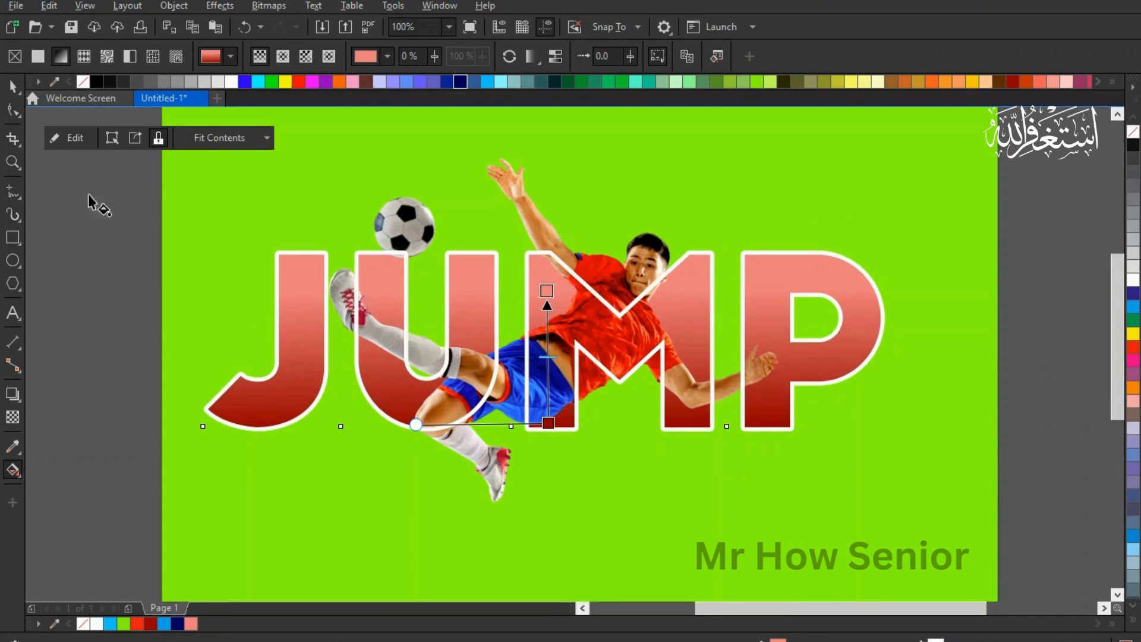
pyautogui.click(13, 87)
pyautogui.click(109, 247)
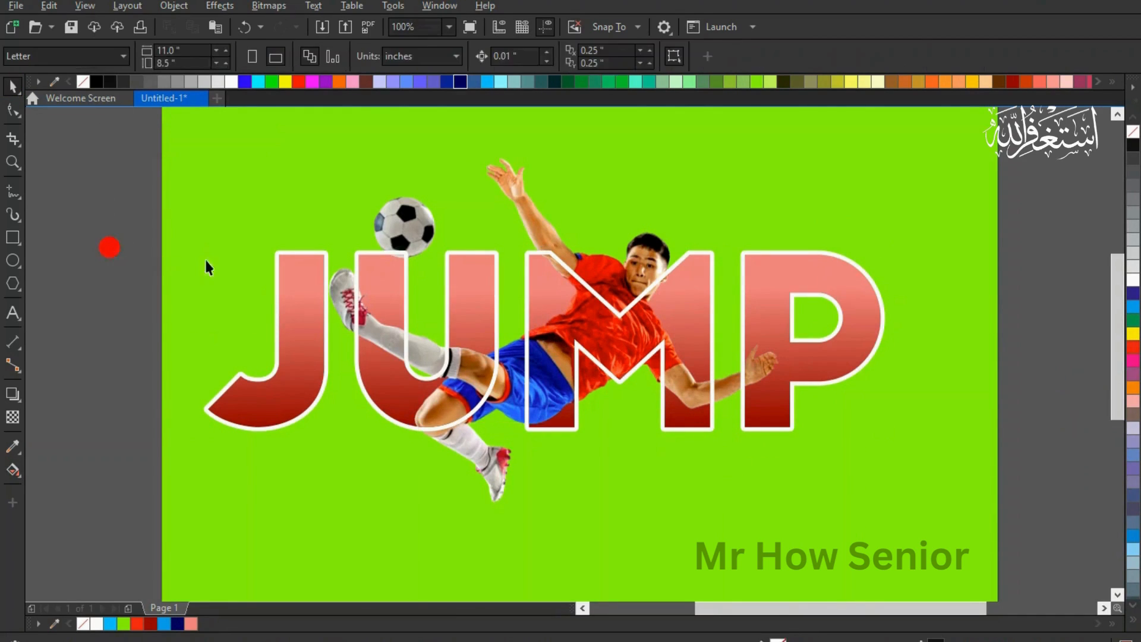
# Add a drop shadow to the JUMP text, cast down and to the right with an offset of about 0.165 and -0.271 inch.
pyautogui.click(288, 296)
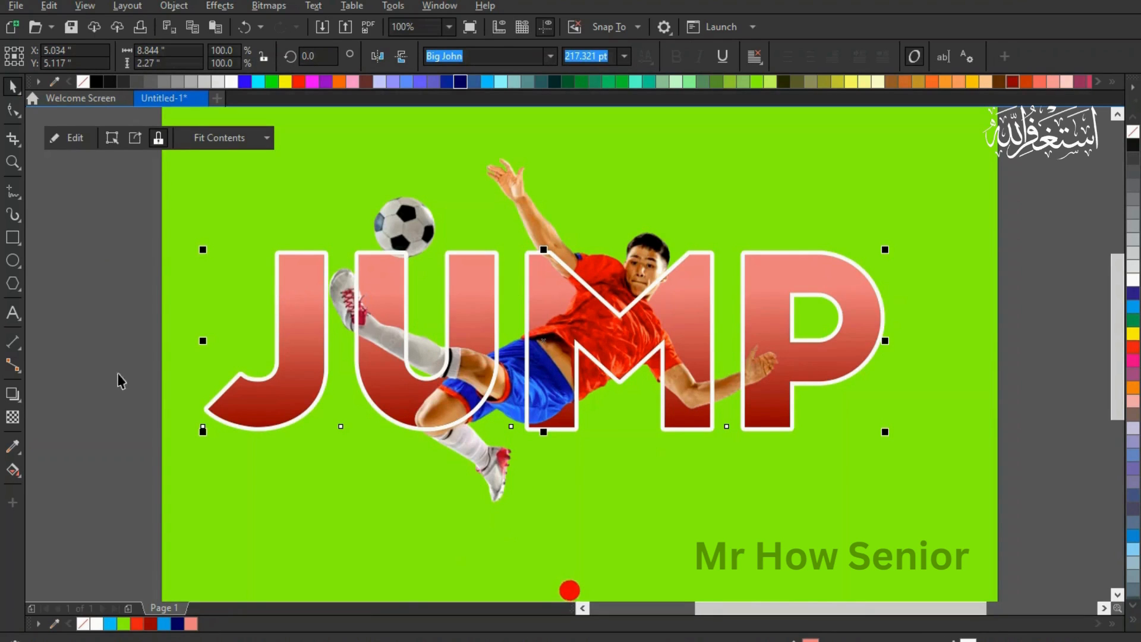
pyautogui.click(13, 394)
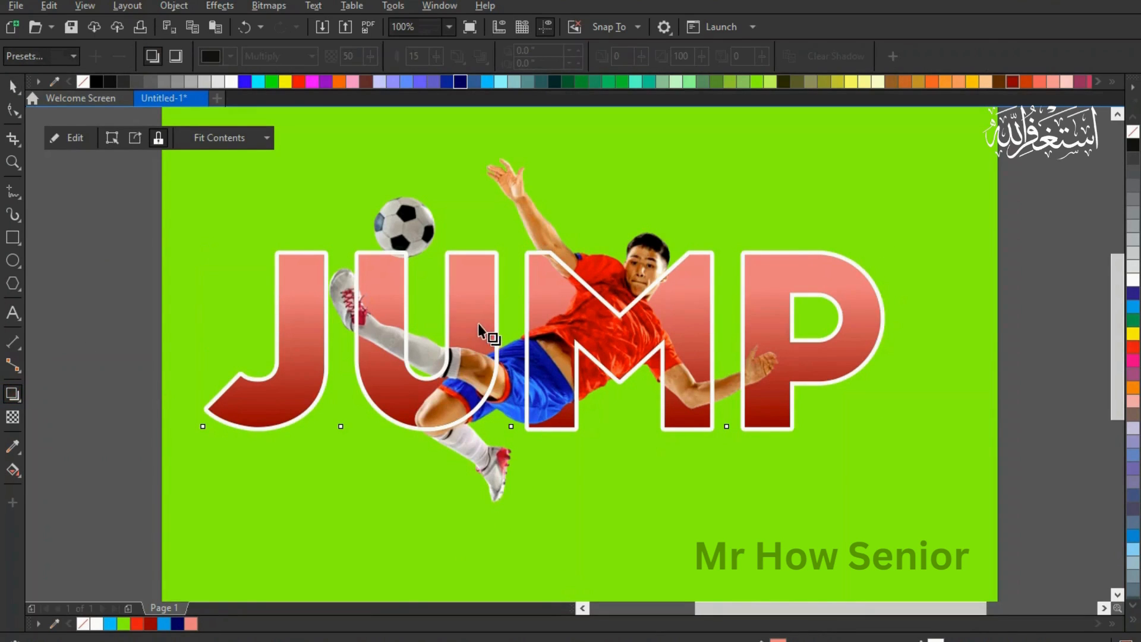
pyautogui.moveTo(478, 324); pyautogui.dragTo(611, 451)
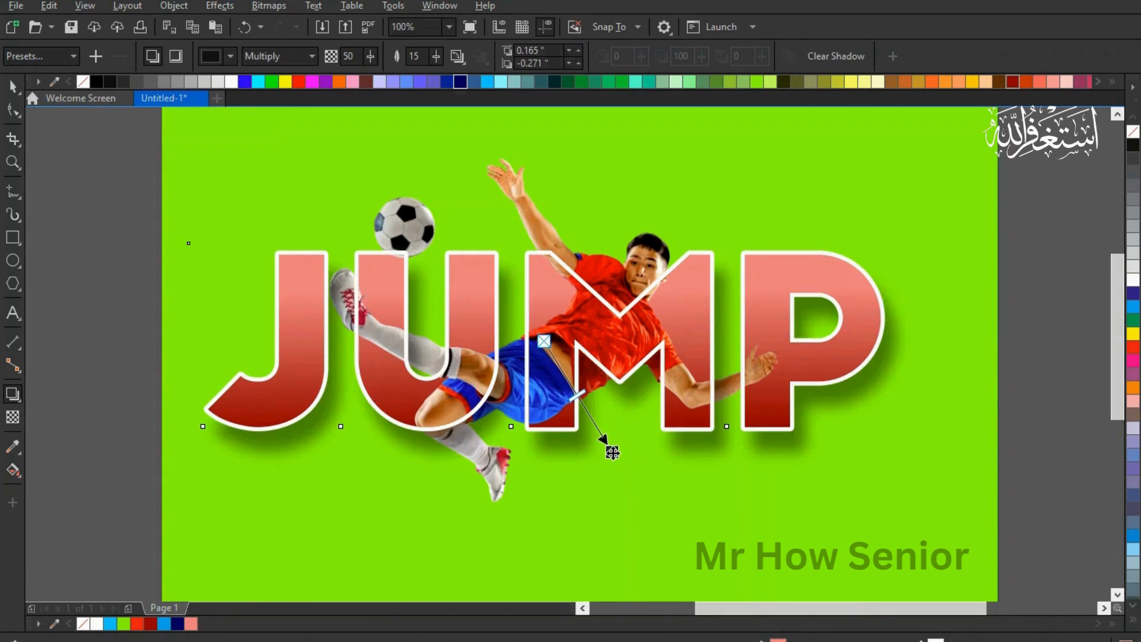
pyautogui.click(13, 87)
pyautogui.click(97, 178)
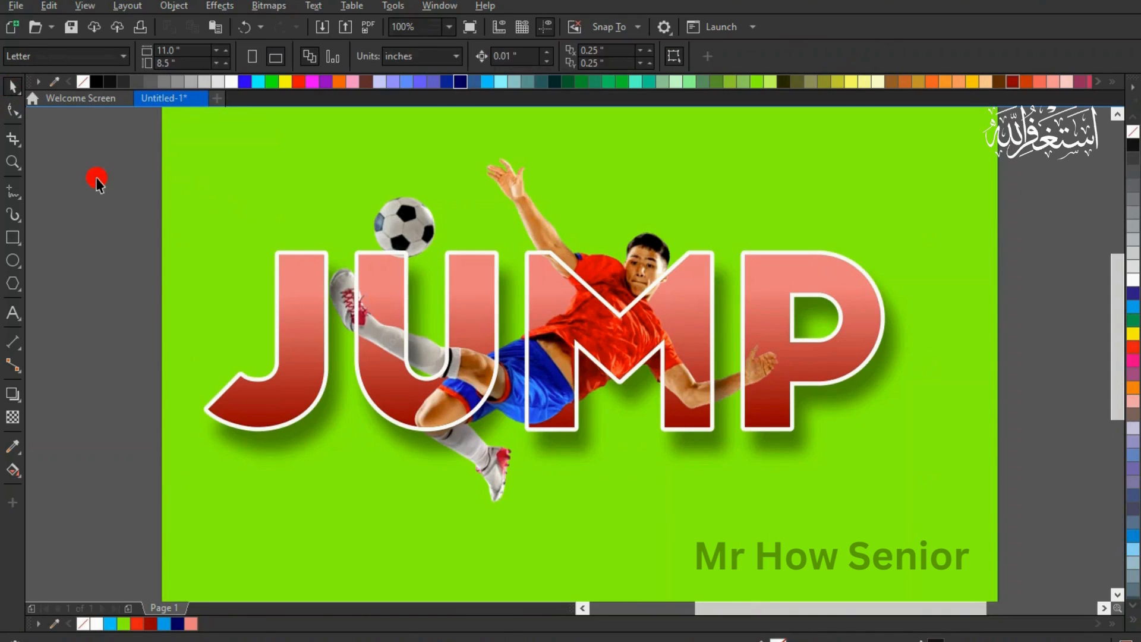
# Move the soccer ball up to near the page's upper edge, just above and left of the player's raised hand.
pyautogui.click(487, 329)
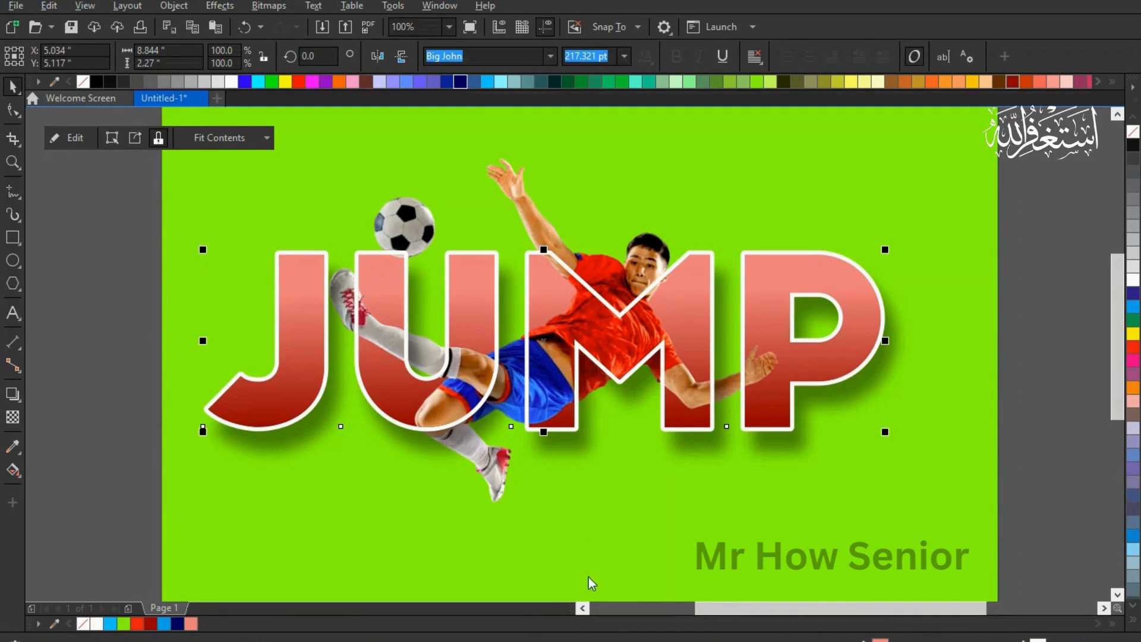
pyautogui.click(575, 586)
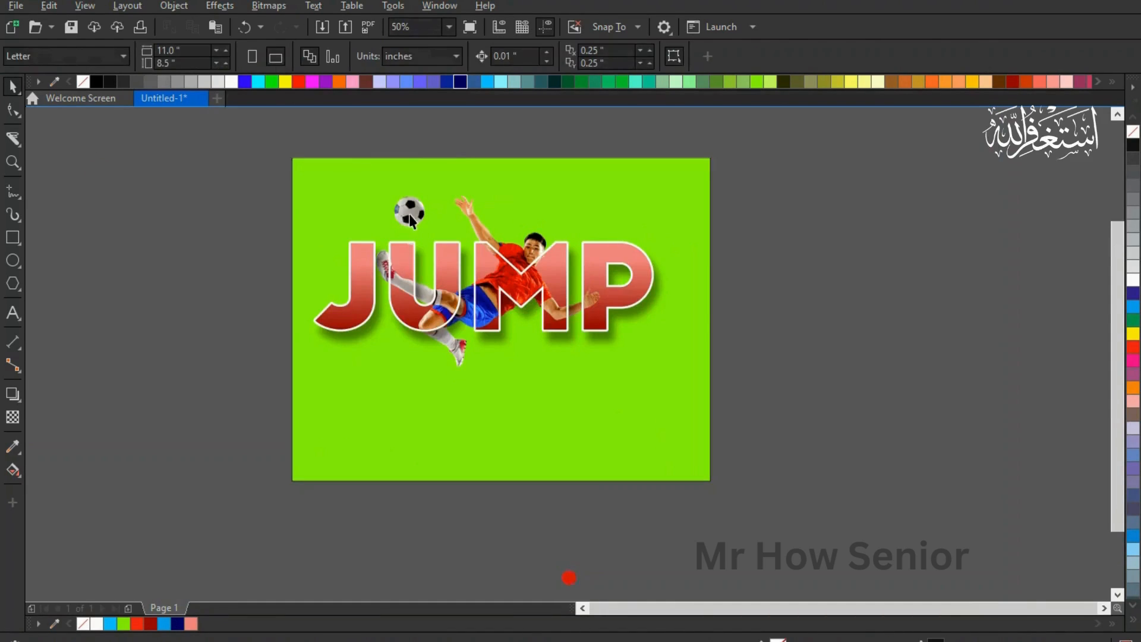
pyautogui.moveTo(409, 214); pyautogui.dragTo(400, 188)
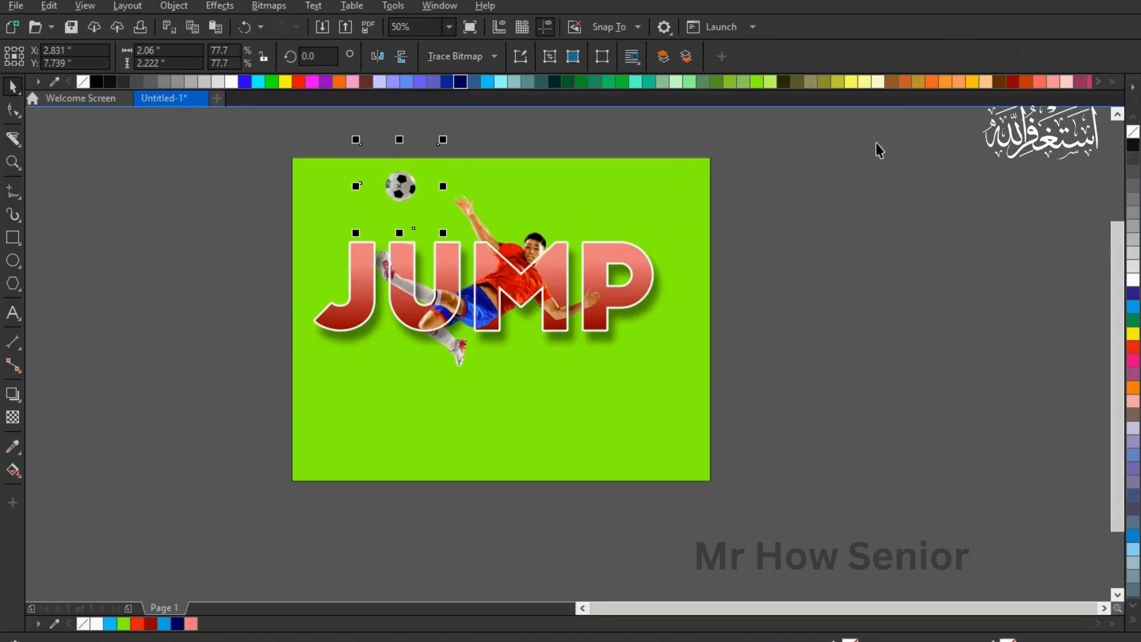
pyautogui.click(1117, 113)
pyautogui.moveTo(393, 257); pyautogui.dragTo(426, 228)
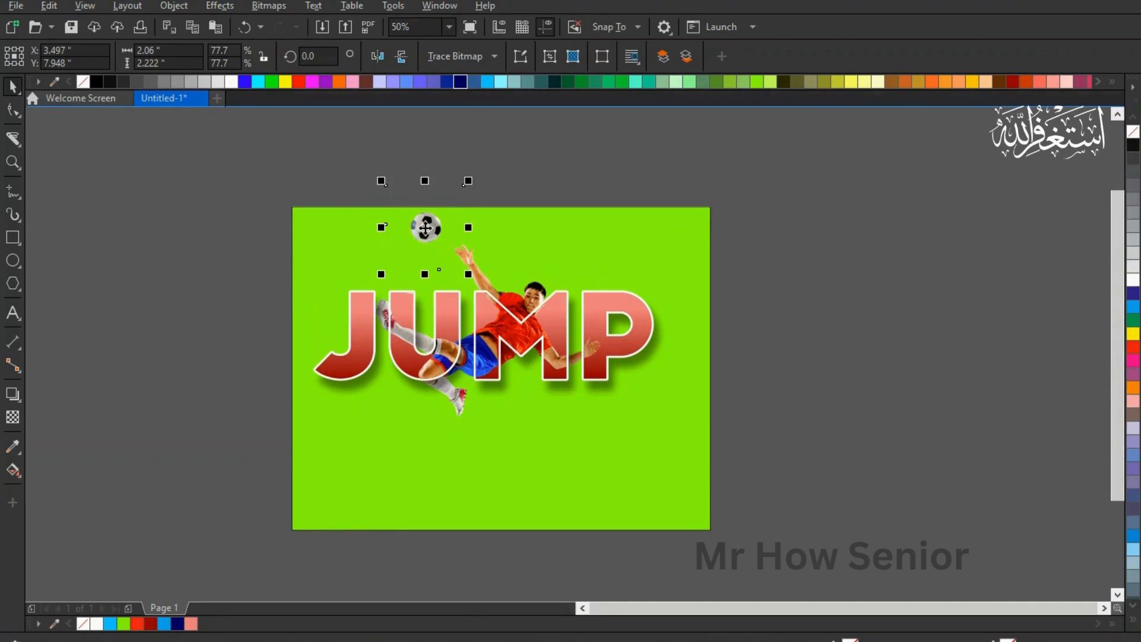
pyautogui.click(233, 240)
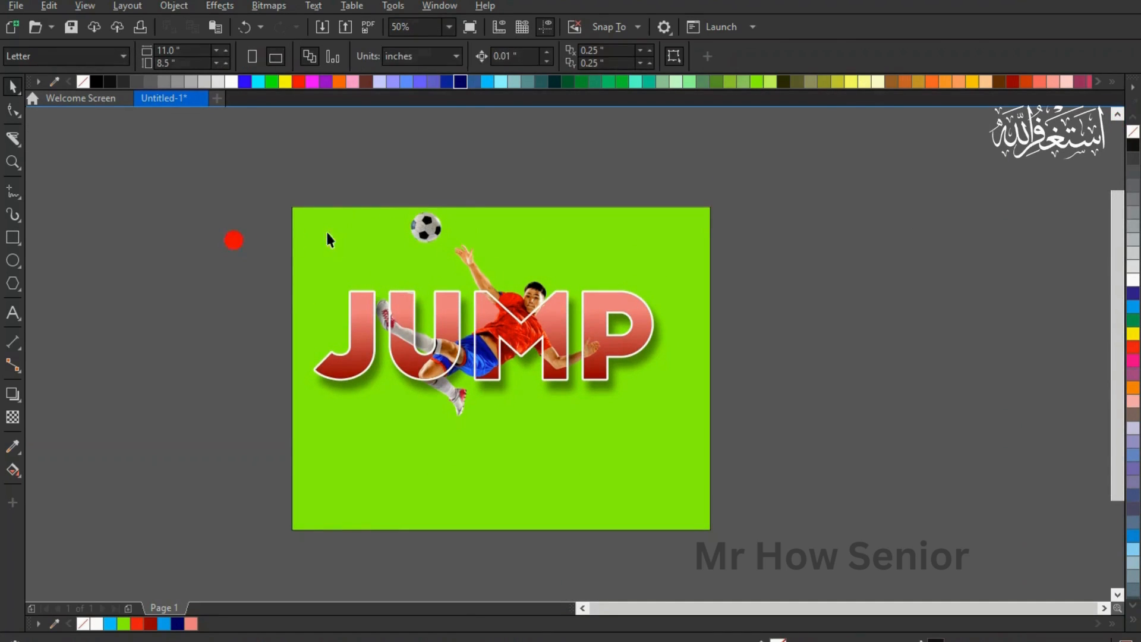
# Bring the flame image onto the page and move it over the soccer ball, with its tail pointing towards the player's foot.
pyautogui.click(572, 585)
pyautogui.click(343, 255)
pyautogui.click(220, 30)
pyautogui.moveTo(388, 449); pyautogui.dragTo(423, 248)
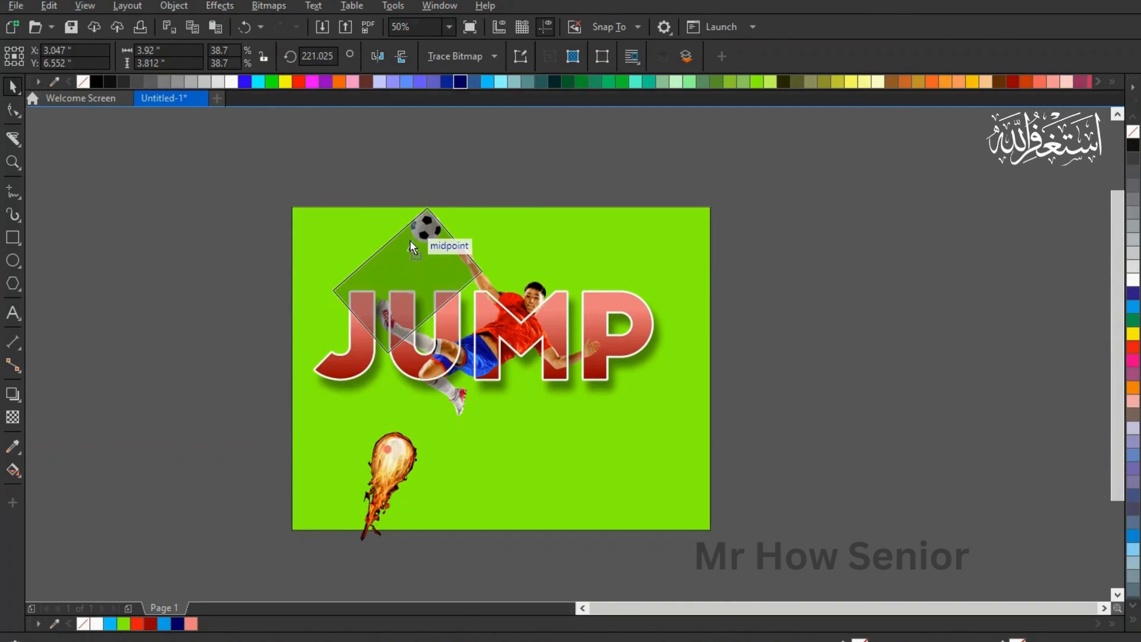
# Arrange the stacking order so the soccer ball sits in front of the flame.
pyautogui.click(277, 161)
pyautogui.moveTo(275, 138); pyautogui.dragTo(541, 291)
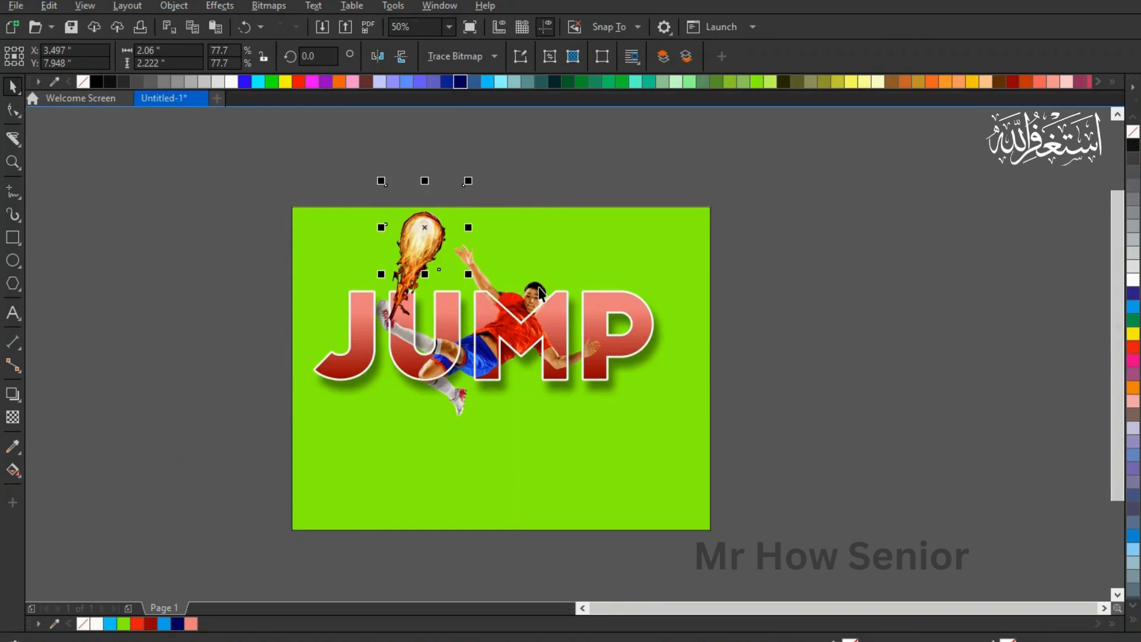
pyautogui.hotkey('ctrl', 'pagedown')
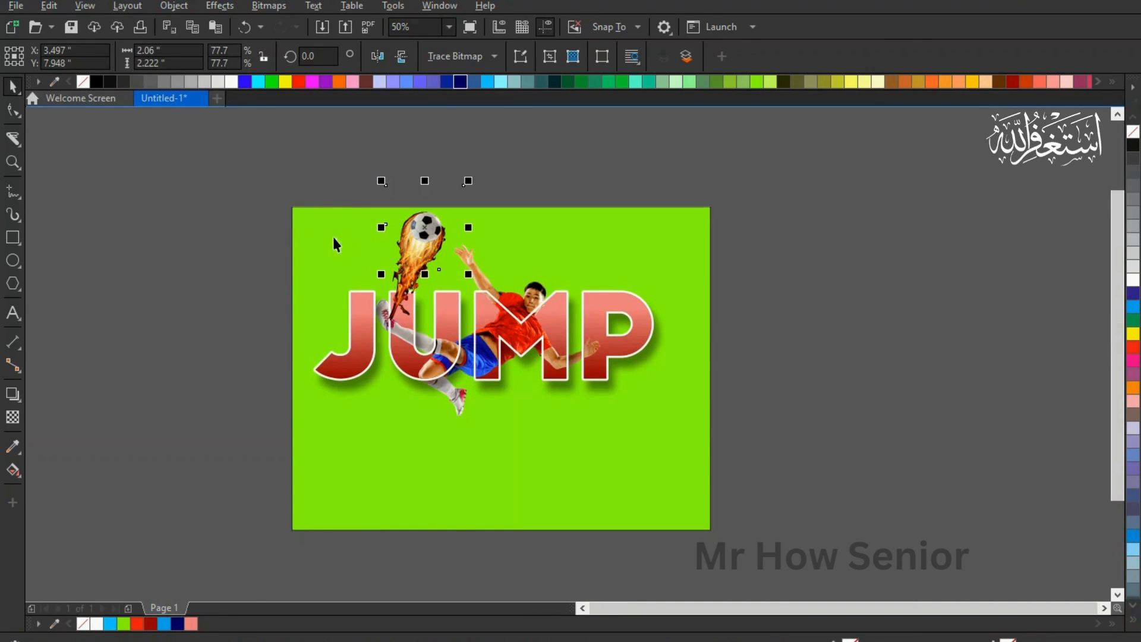
pyautogui.click(184, 218)
# Scale the flame down to about 3.34 × 3.24 inches and align it with the ball so the fire surrounds it.
pyautogui.scroll(2, 412, 238)
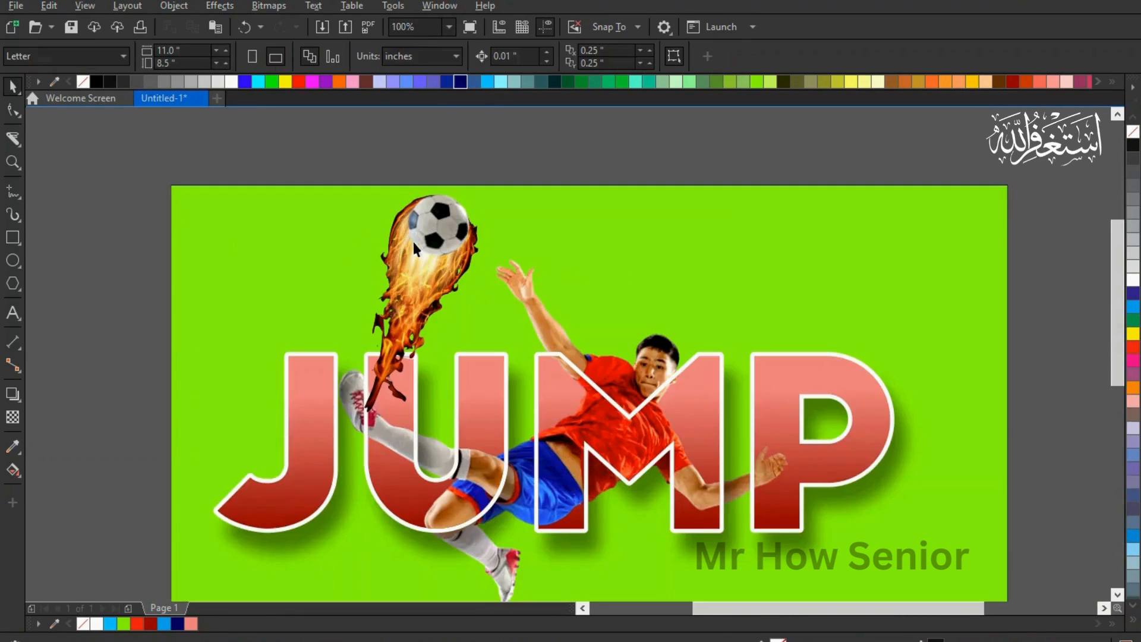
pyautogui.click(394, 312)
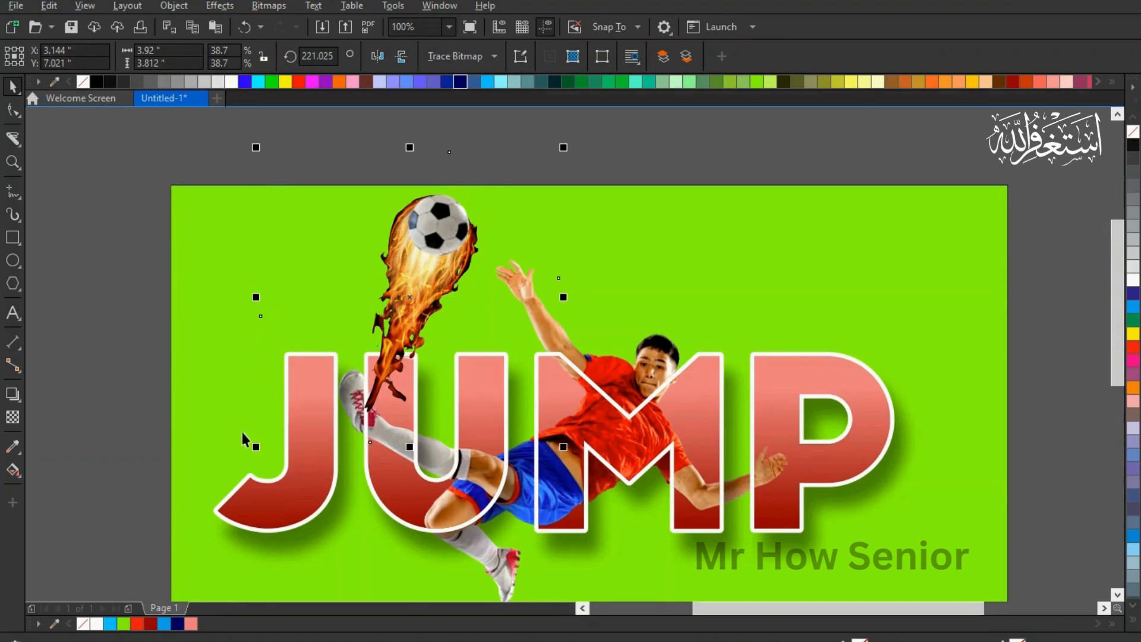
pyautogui.moveTo(253, 448); pyautogui.dragTo(299, 407)
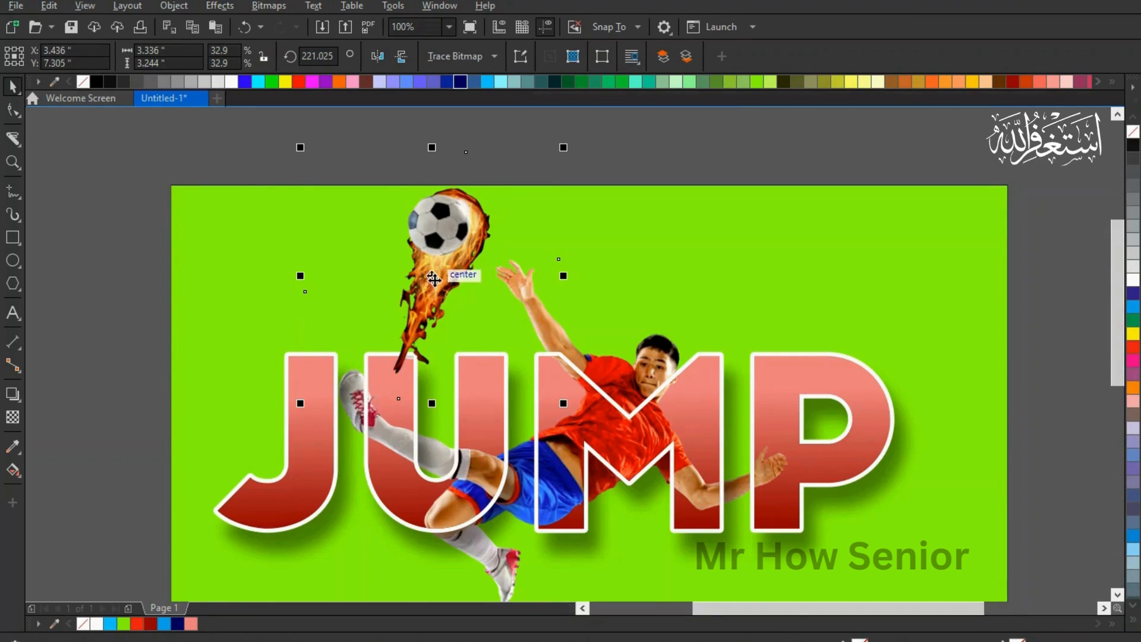
pyautogui.moveTo(432, 276); pyautogui.dragTo(440, 233)
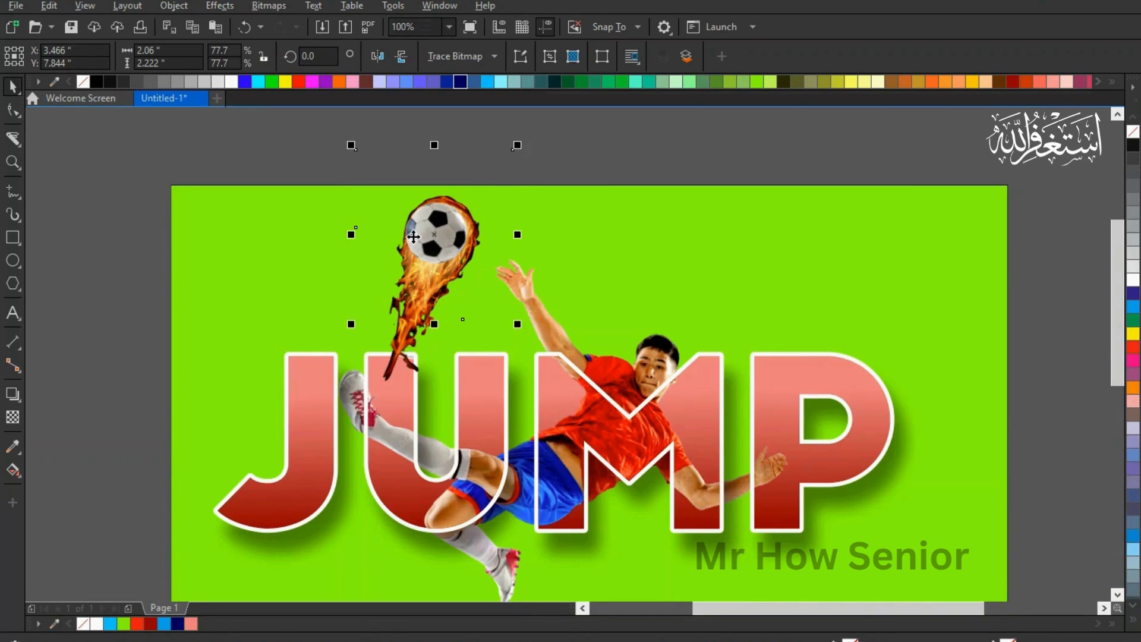
pyautogui.click(156, 230)
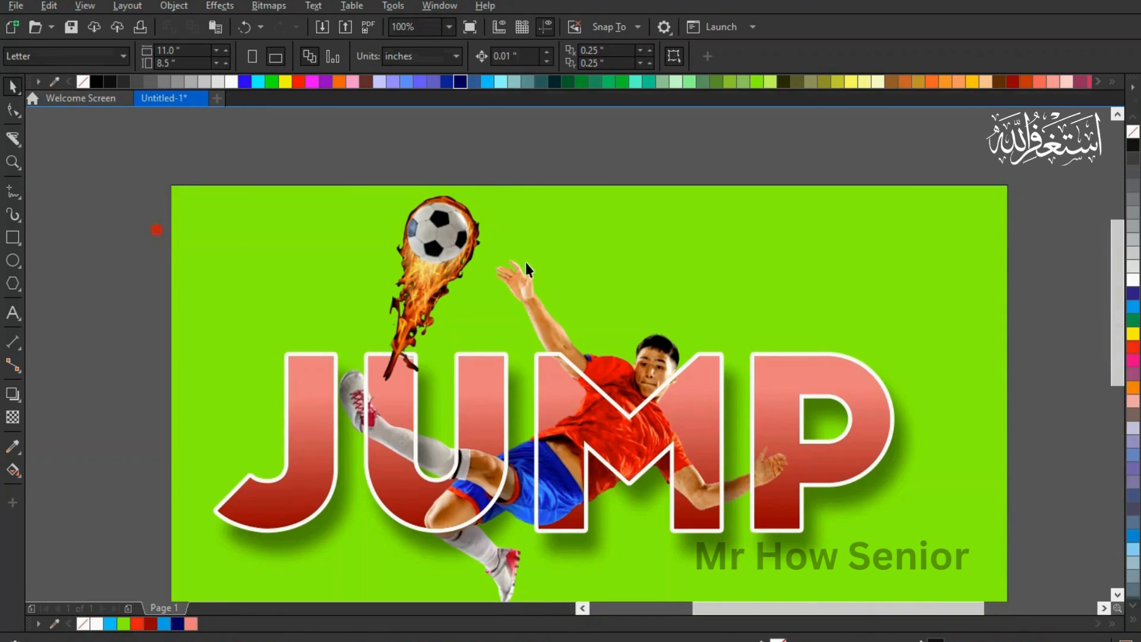
# Move the ball, flame, player and JUMP text together down to the vertical middle of the page.
pyautogui.scroll(-2, 527, 264)
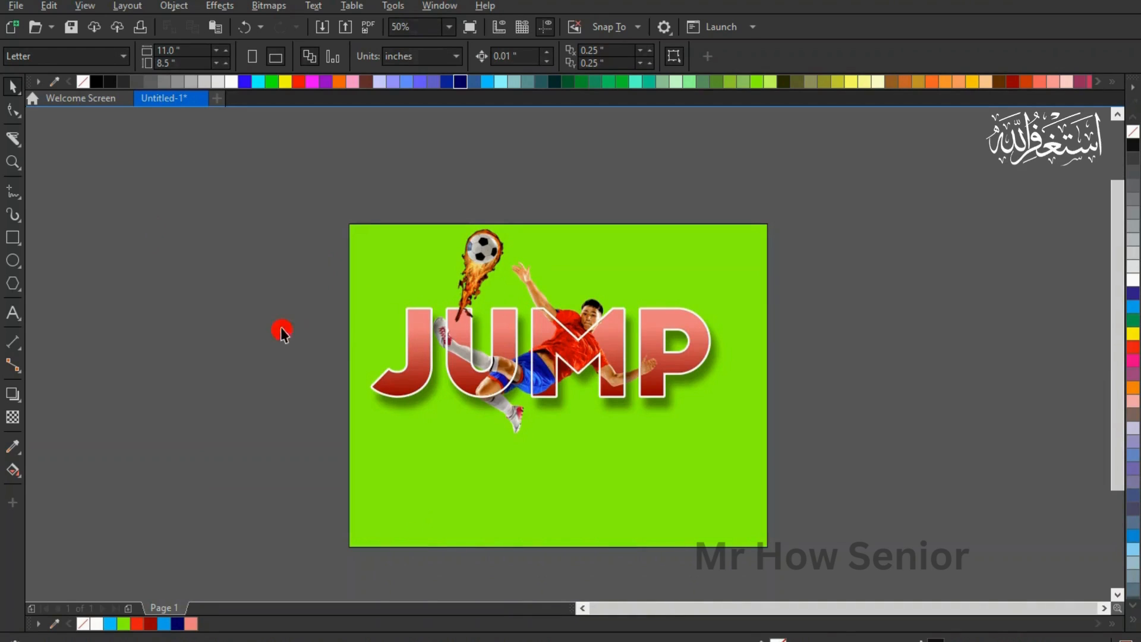
pyautogui.moveTo(265, 175); pyautogui.dragTo(812, 467)
pyautogui.moveTo(558, 327); pyautogui.dragTo(554, 364)
pyautogui.click(274, 363)
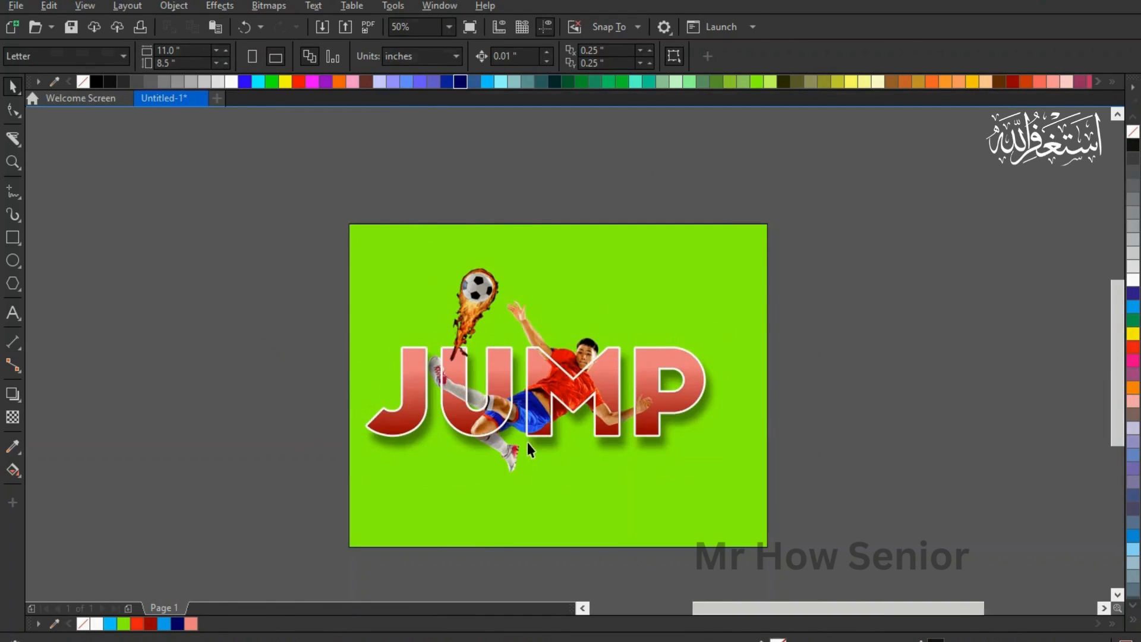
# Select the flame image behind the soccer ball.
pyautogui.scroll(2, 526, 442)
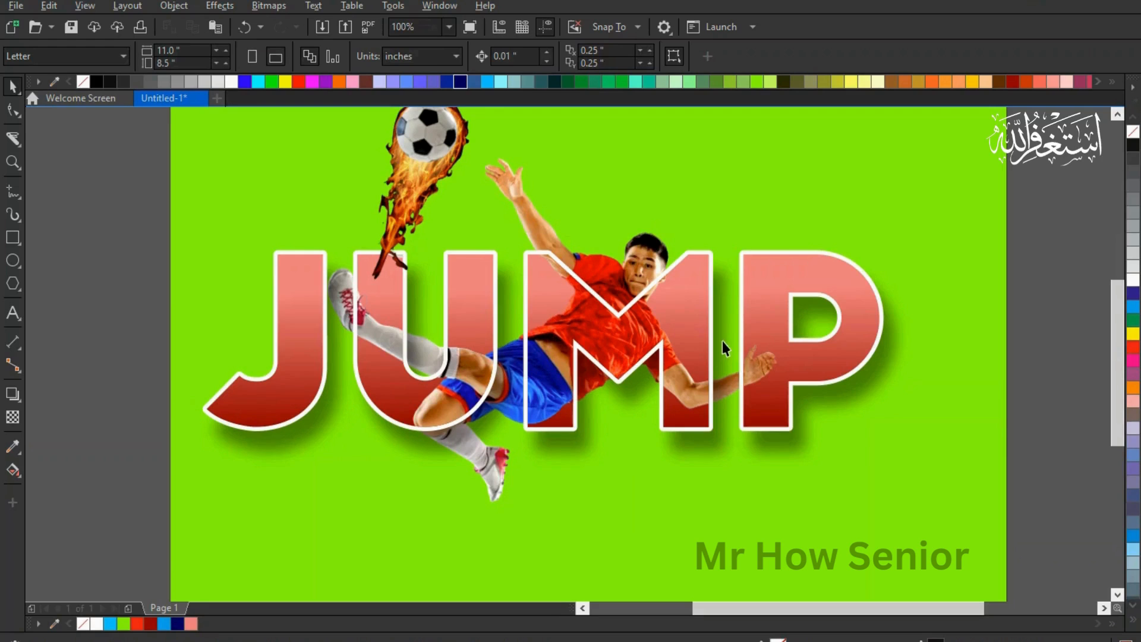
pyautogui.click(406, 208)
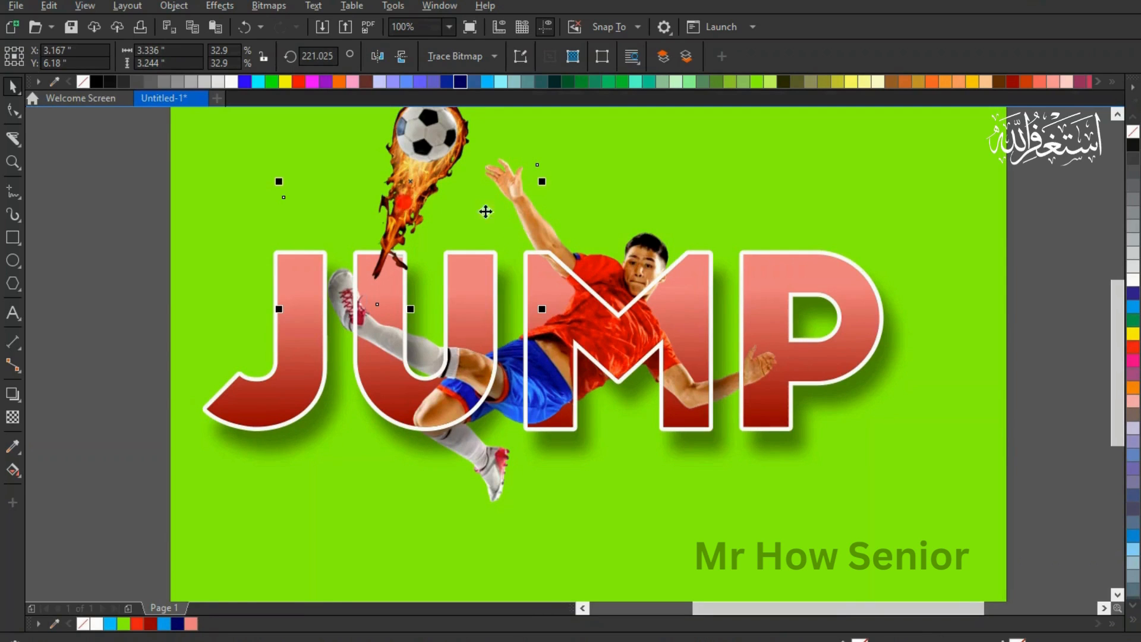